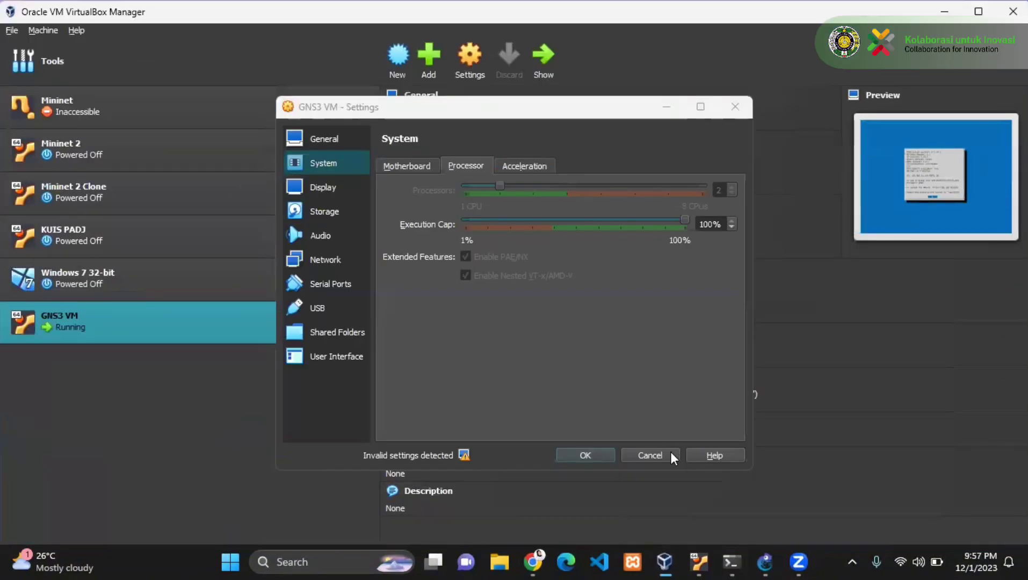
Step: Close the GNS3 VM settings and view the Import Virtual Appliance dialog without importing anything
click(671, 452)
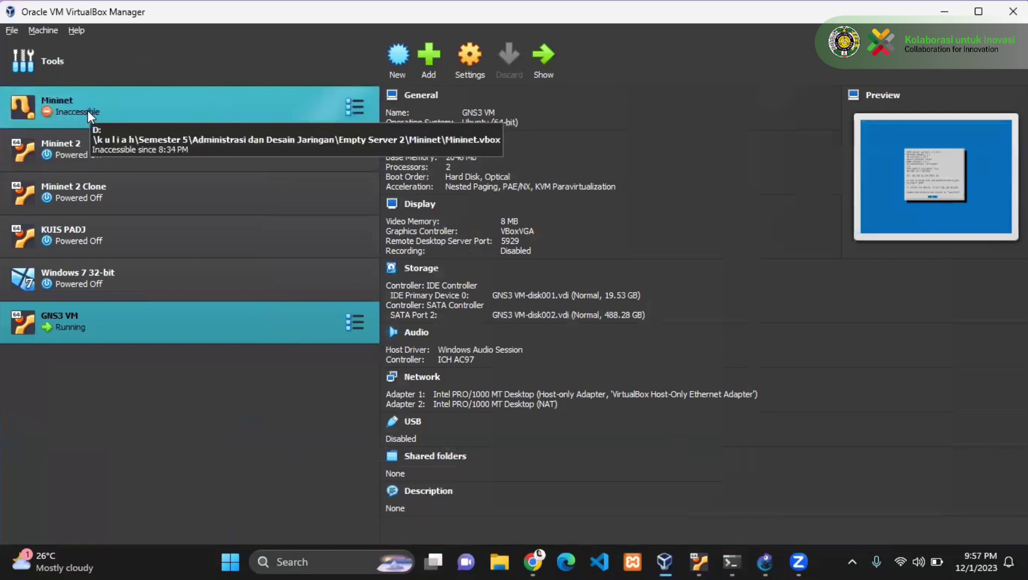
click(10, 31)
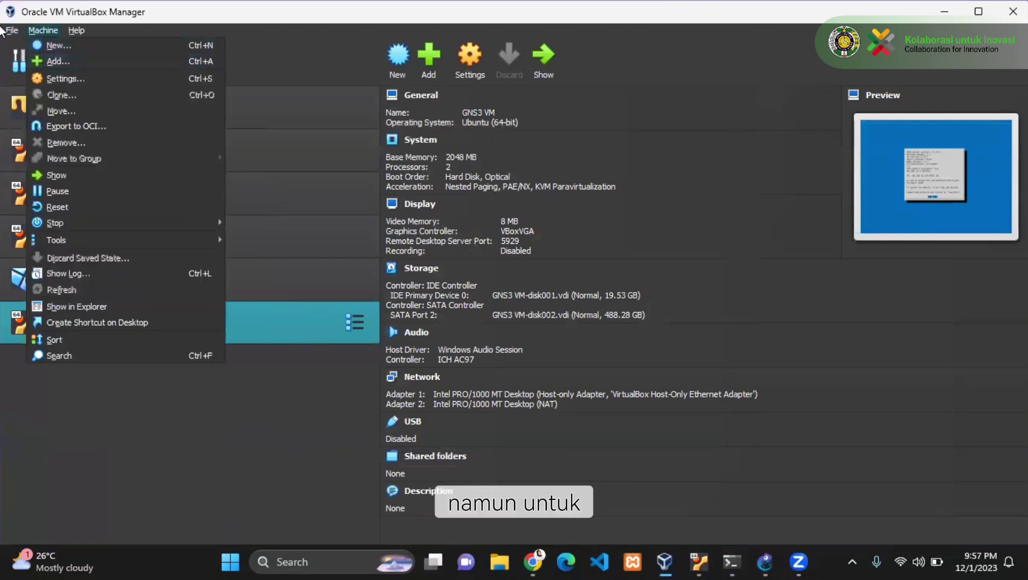
click(28, 63)
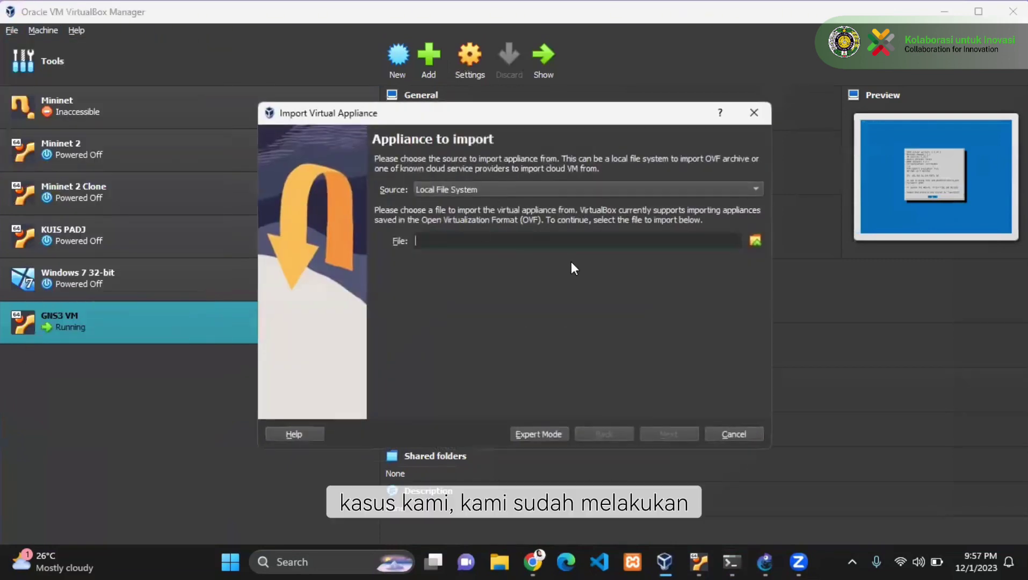
click(728, 434)
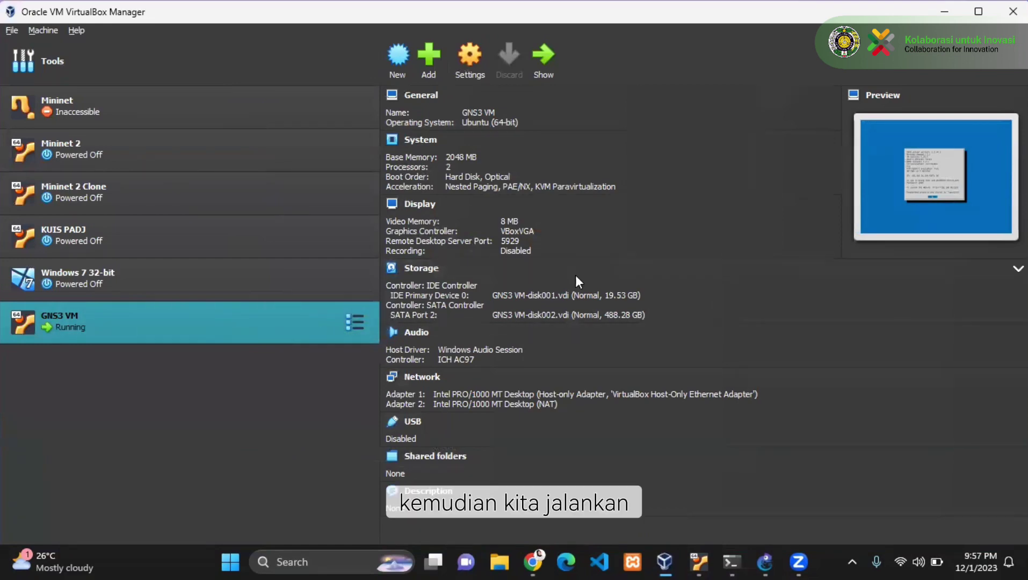
Step: Show the running GNS3 VM, check its KVM support status without capturing the mouse, and minimise its window
click(542, 64)
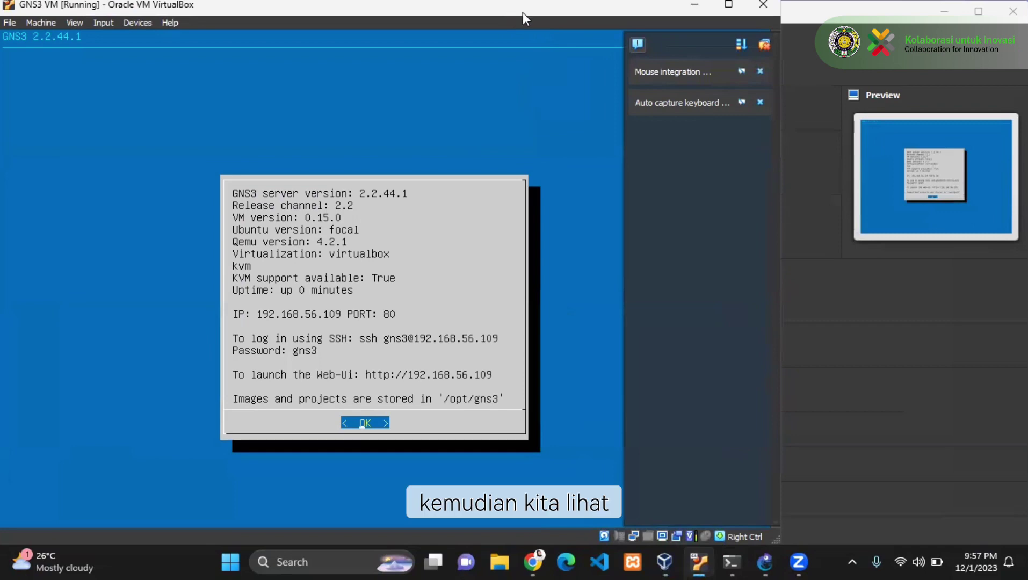
drag(522, 12, 611, 20)
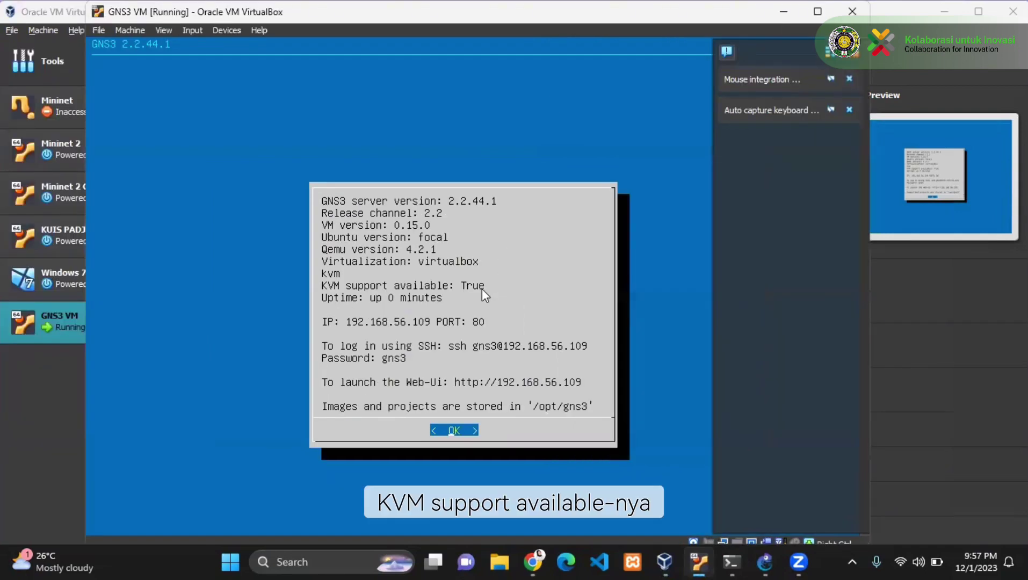
click(498, 314)
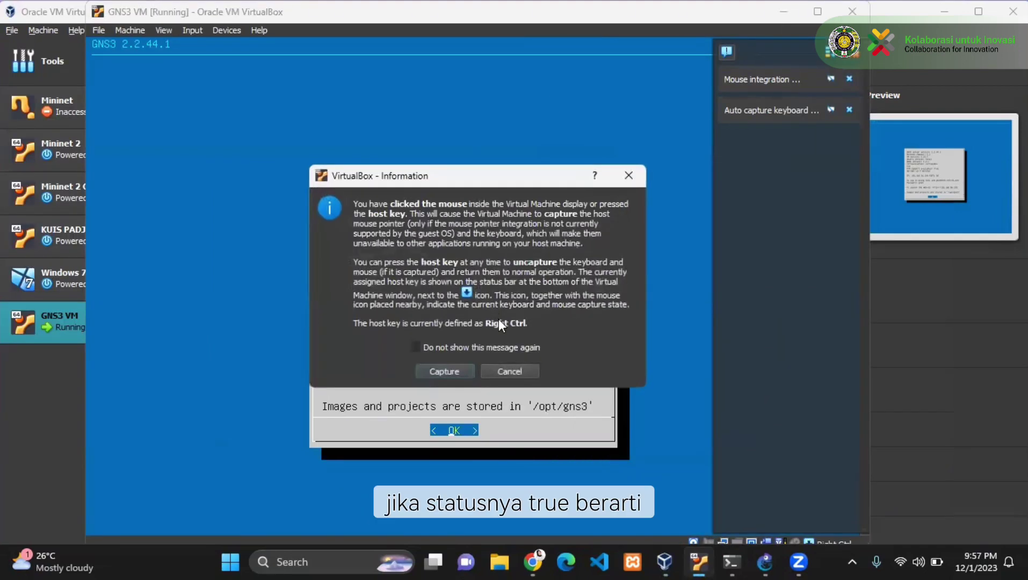
click(499, 371)
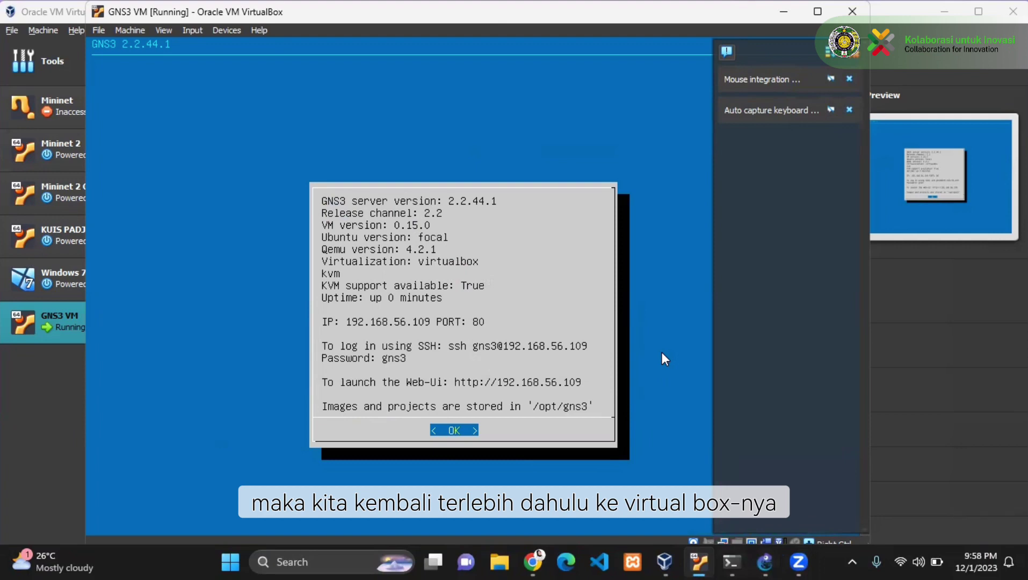
click(775, 19)
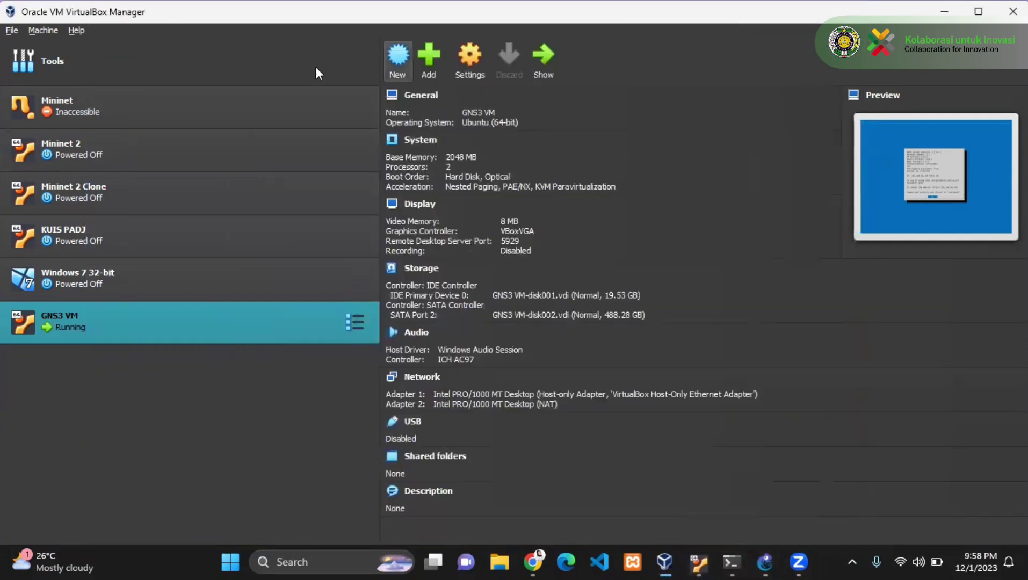
Step: Check the Nested VT-x/AMD-V option in the GNS3 VM's processor settings and close the settings
click(477, 68)
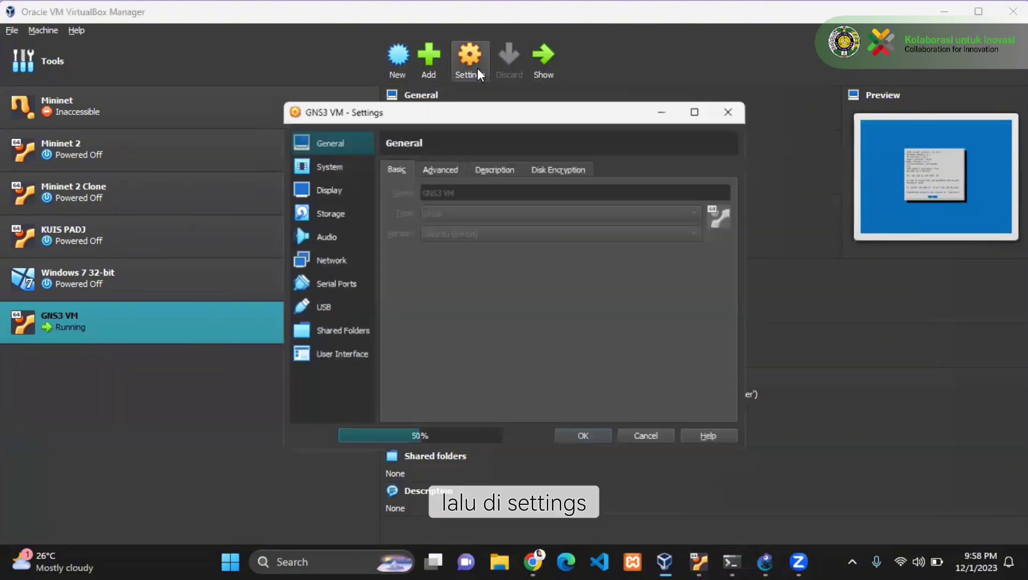
click(321, 167)
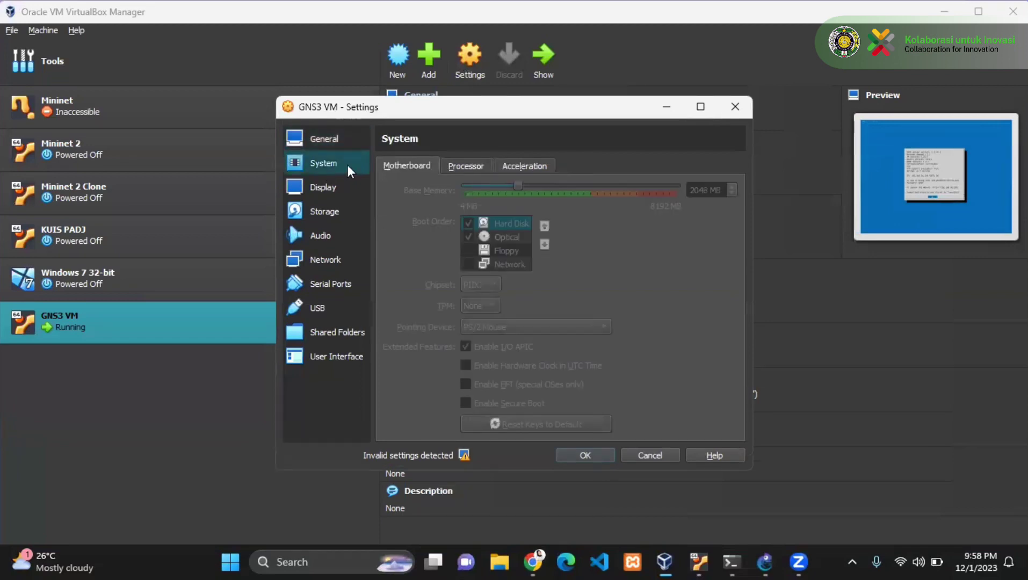
click(482, 167)
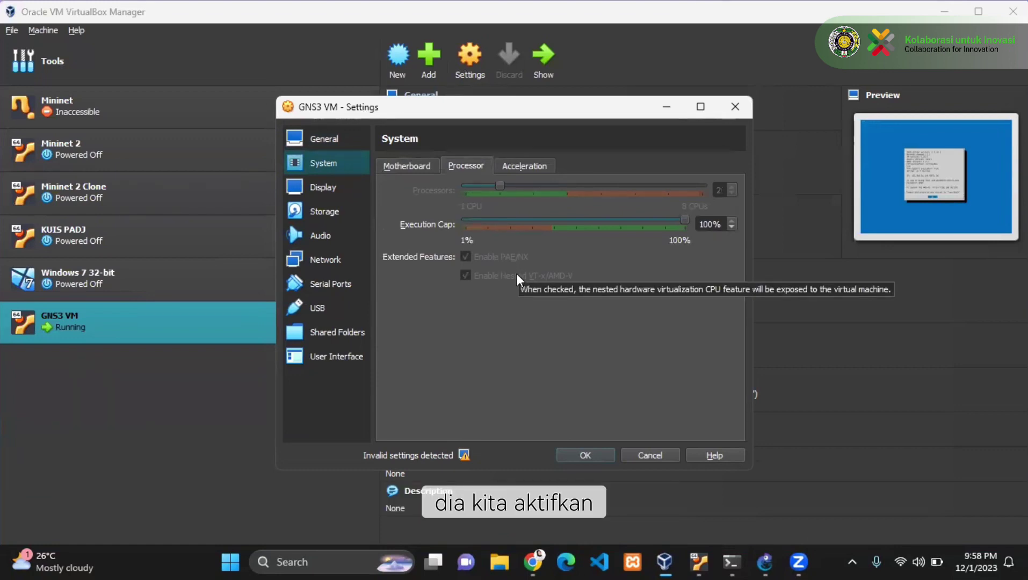
click(613, 454)
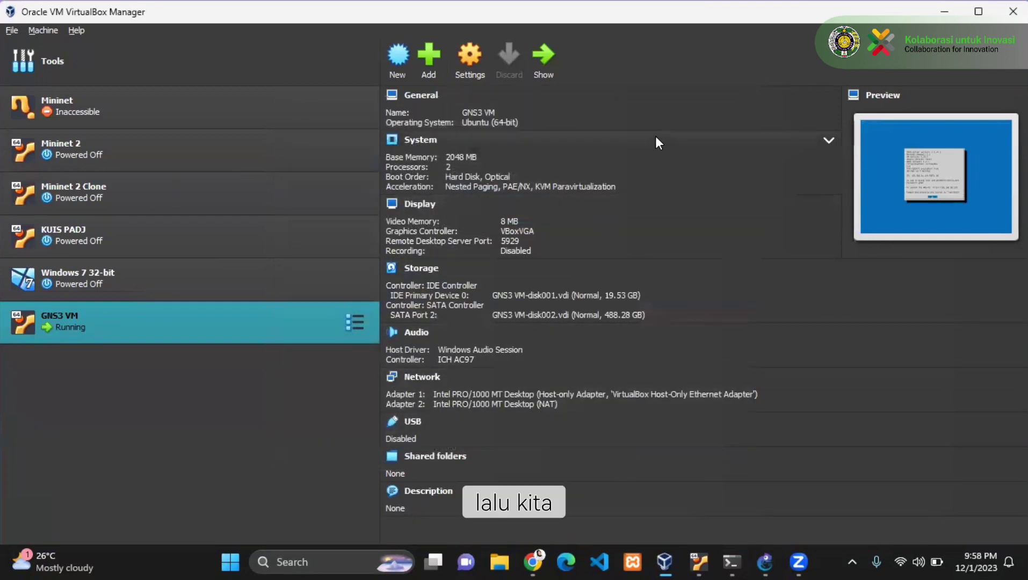
Step: Show the GNS3 VM console again, minimise both VirtualBox windows and switch to GNS3
click(542, 64)
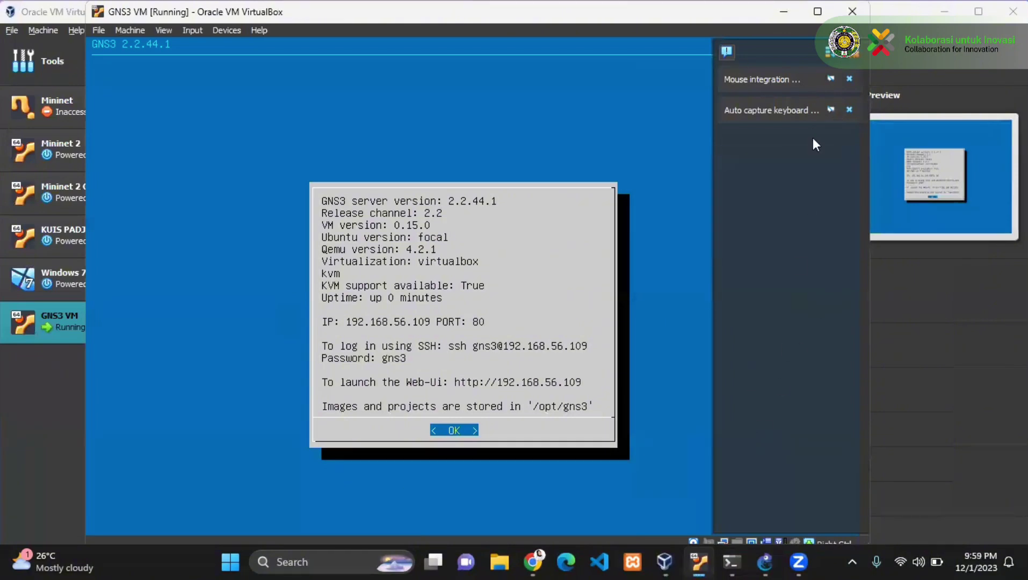
click(785, 12)
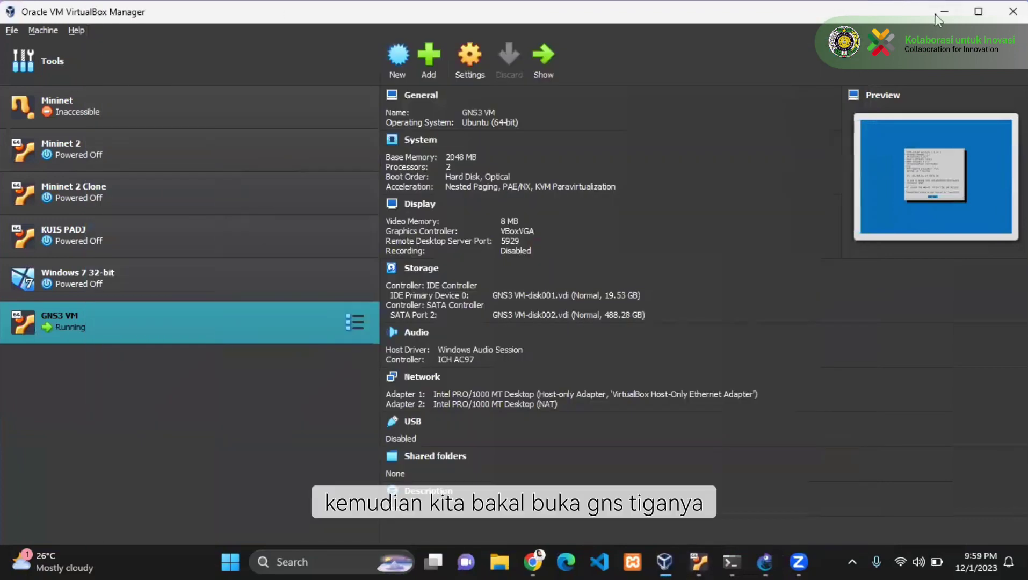
click(939, 11)
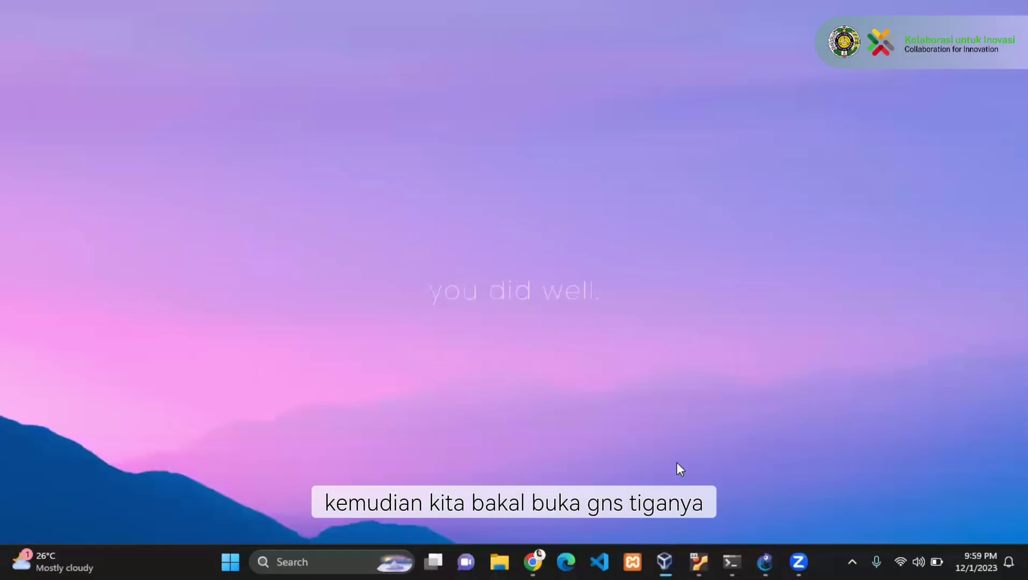
click(756, 556)
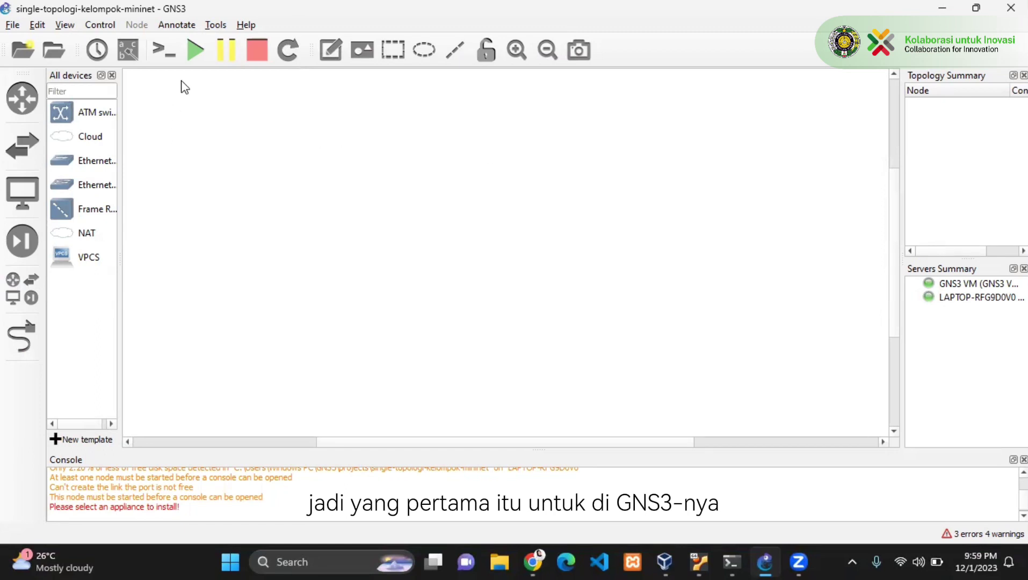
Step: View the new project dialog and leave it without creating a project
click(10, 25)
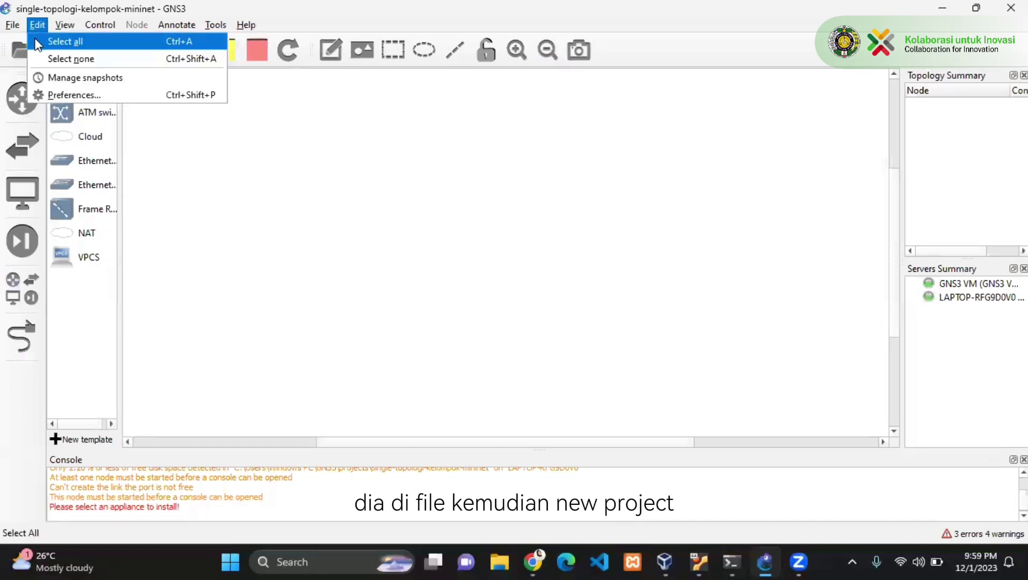
click(18, 42)
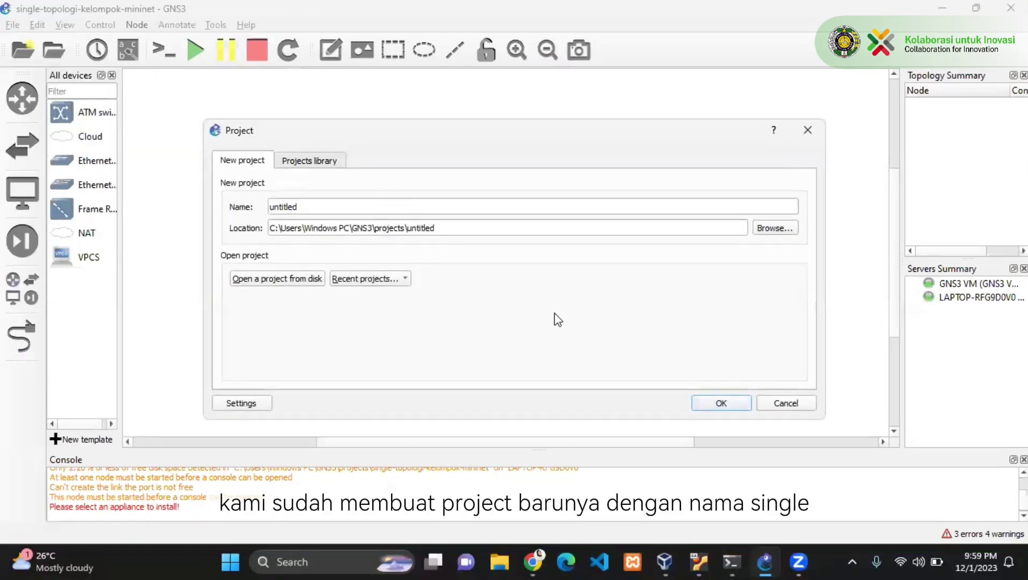
click(772, 412)
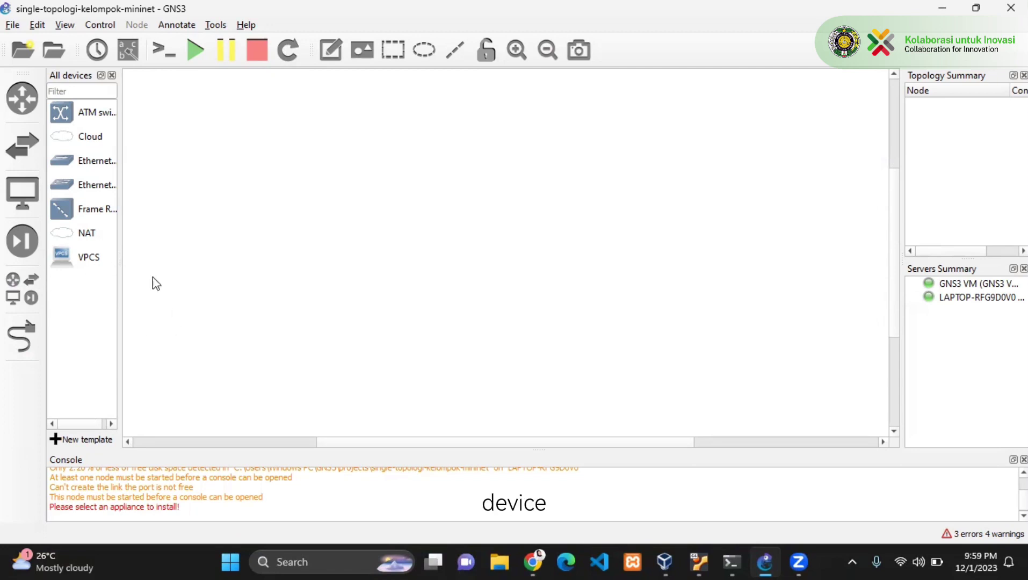
Step: Add a VPCS end device to the workspace, using LAPTOP-RFG9D0V0 as its server
click(21, 285)
click(21, 206)
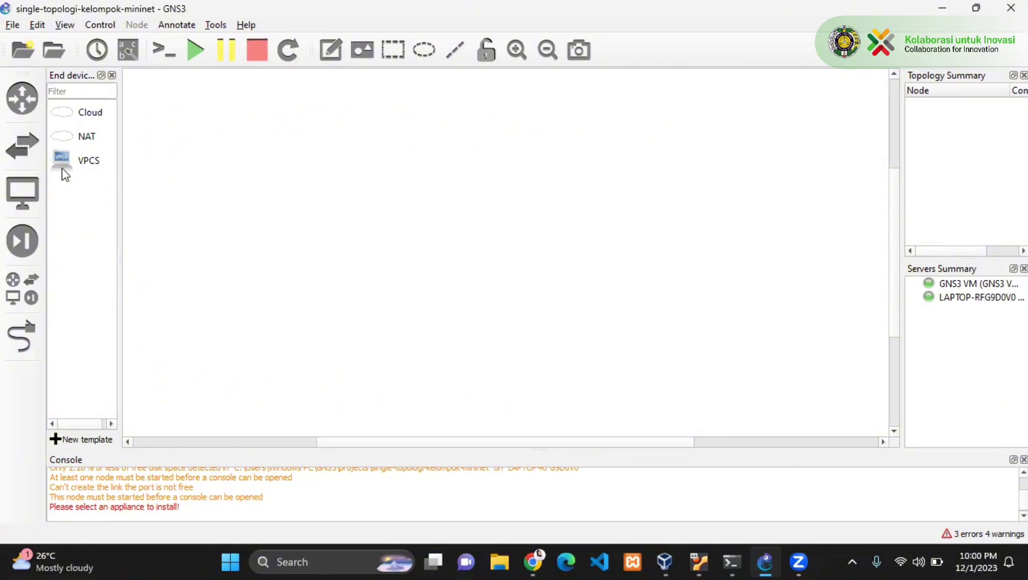
drag(62, 170, 314, 247)
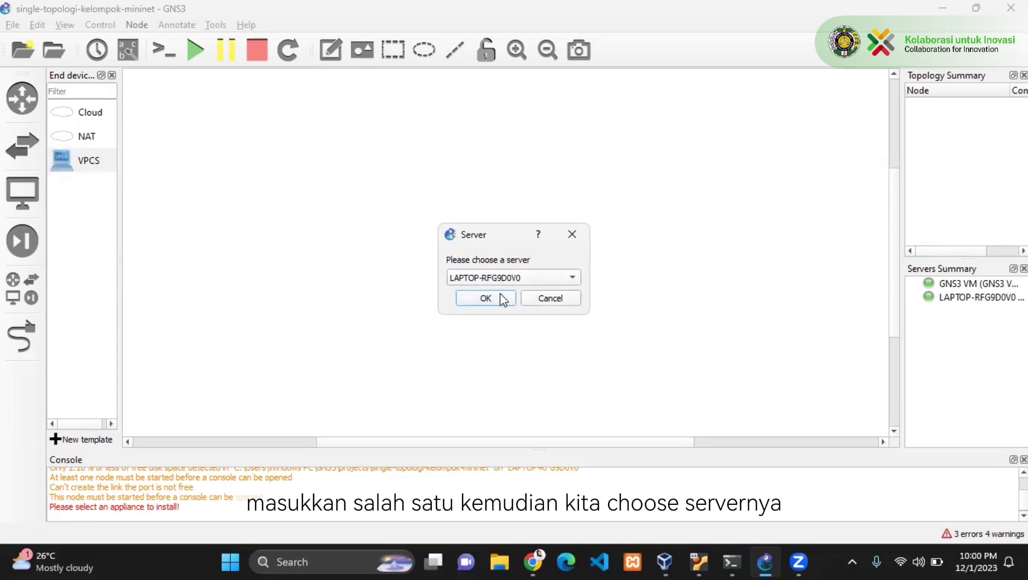
click(503, 279)
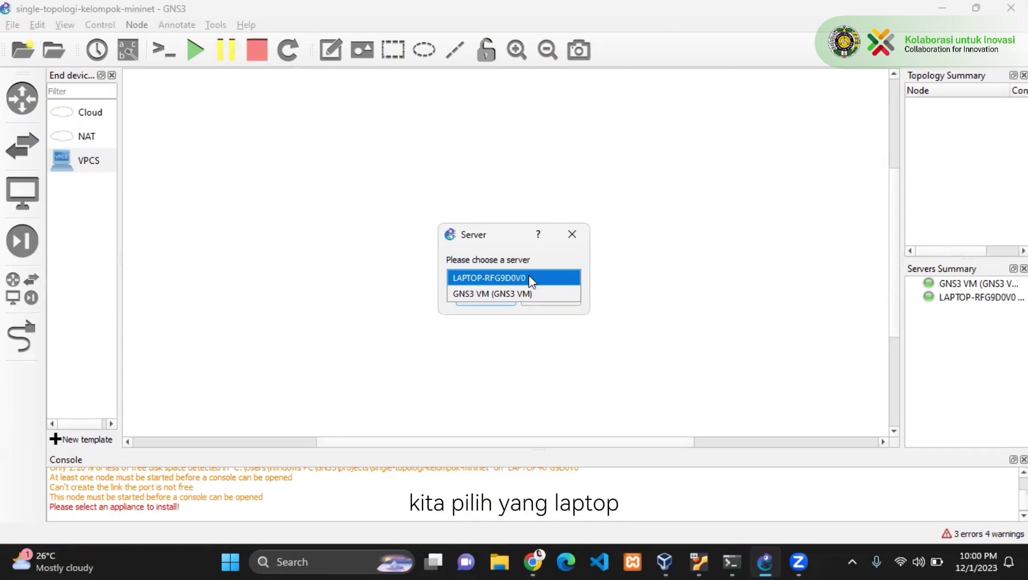
click(529, 277)
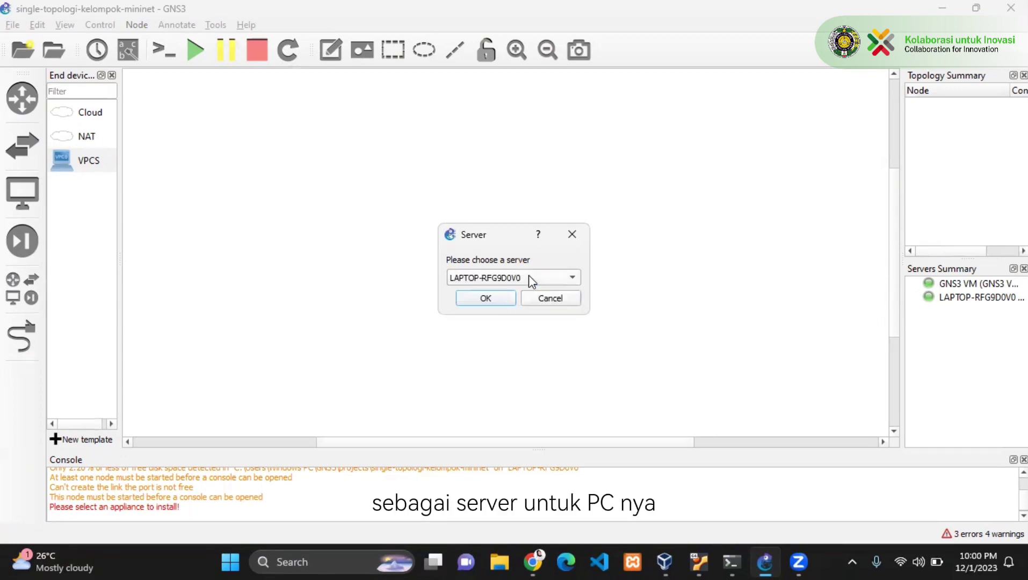
click(499, 302)
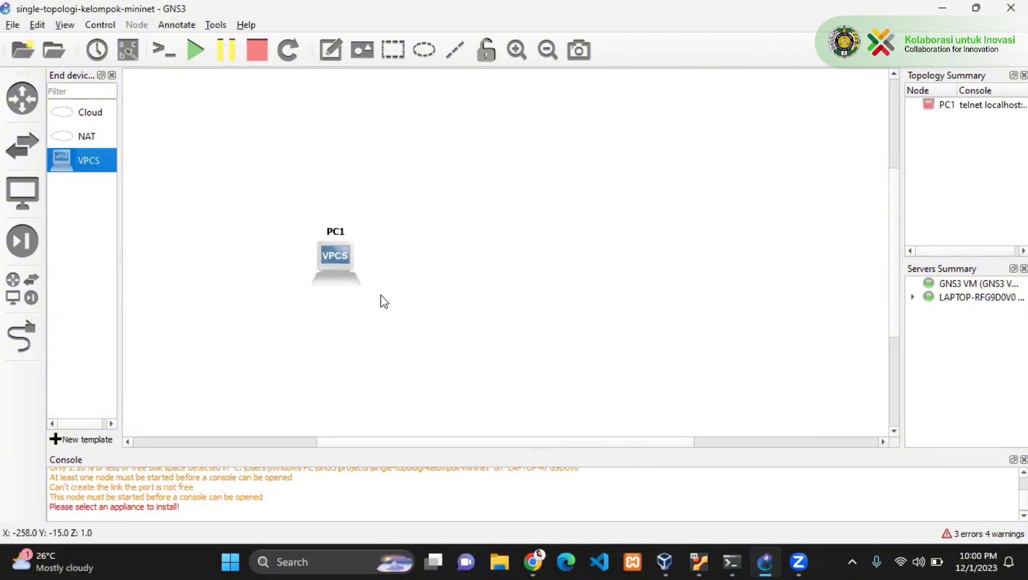
Step: Duplicate the VPCS node to get four PCs and spread the copies out across the workspace
mouse_move(333, 264)
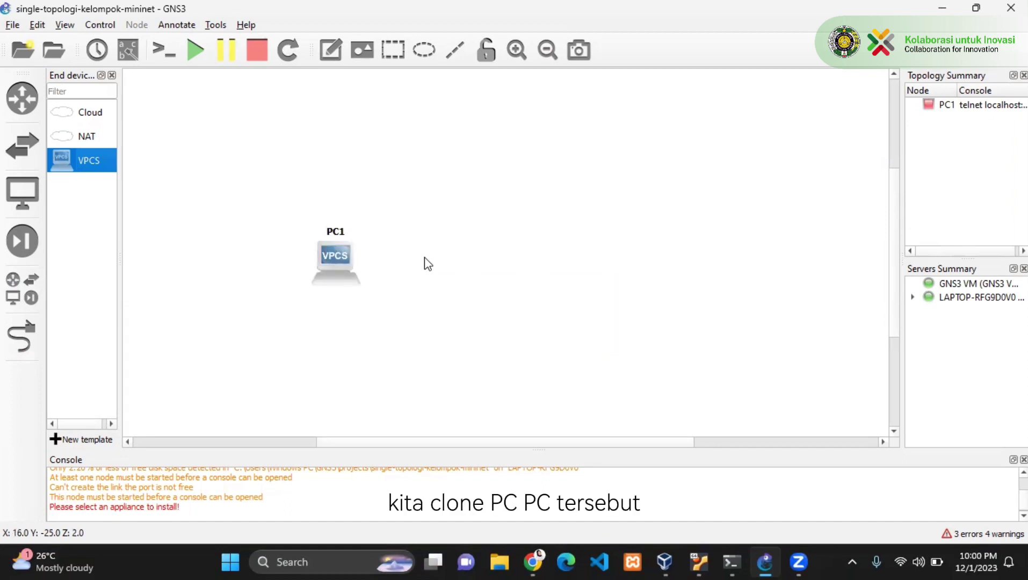
right_click(351, 260)
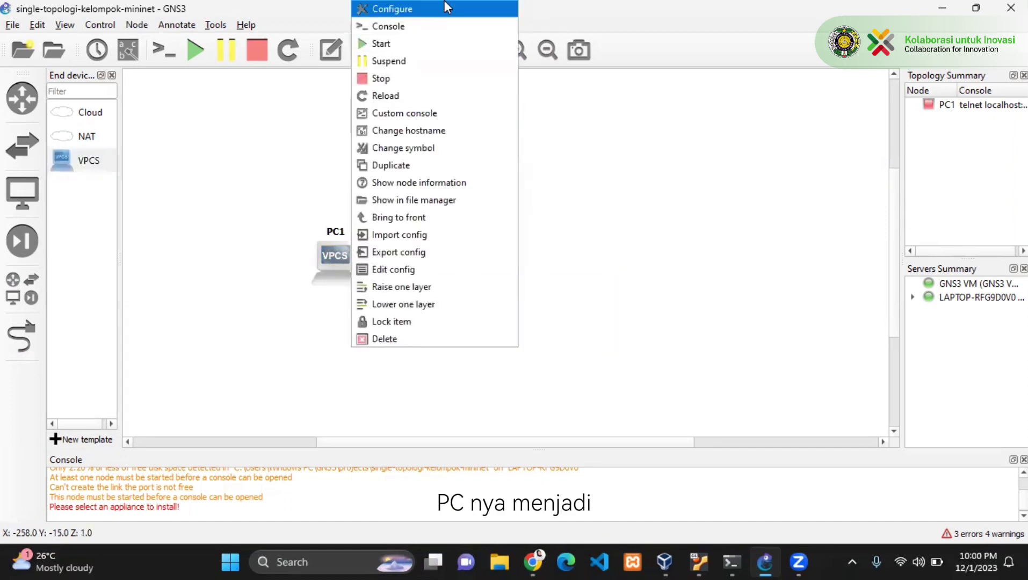
click(396, 176)
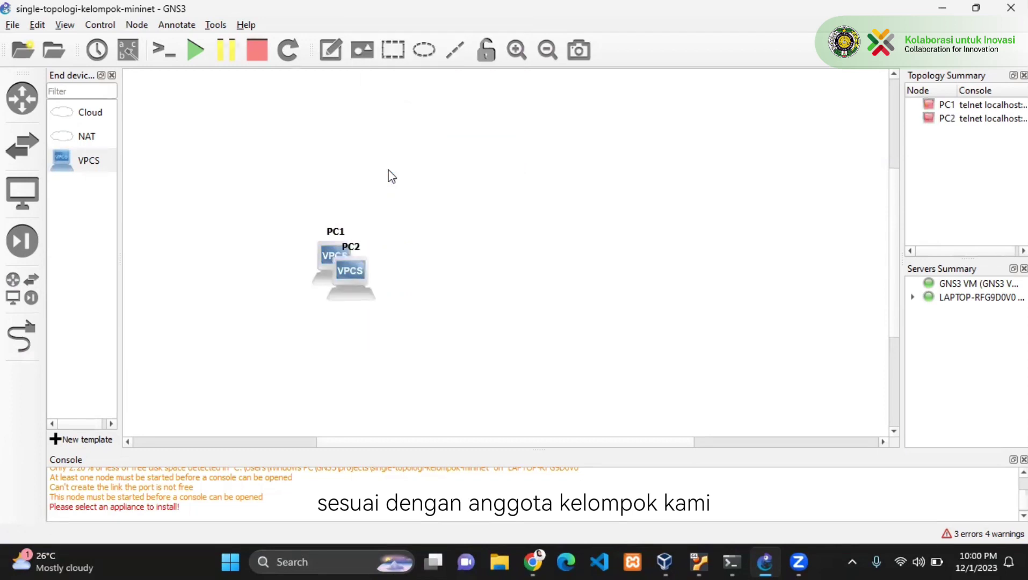
drag(359, 277, 431, 264)
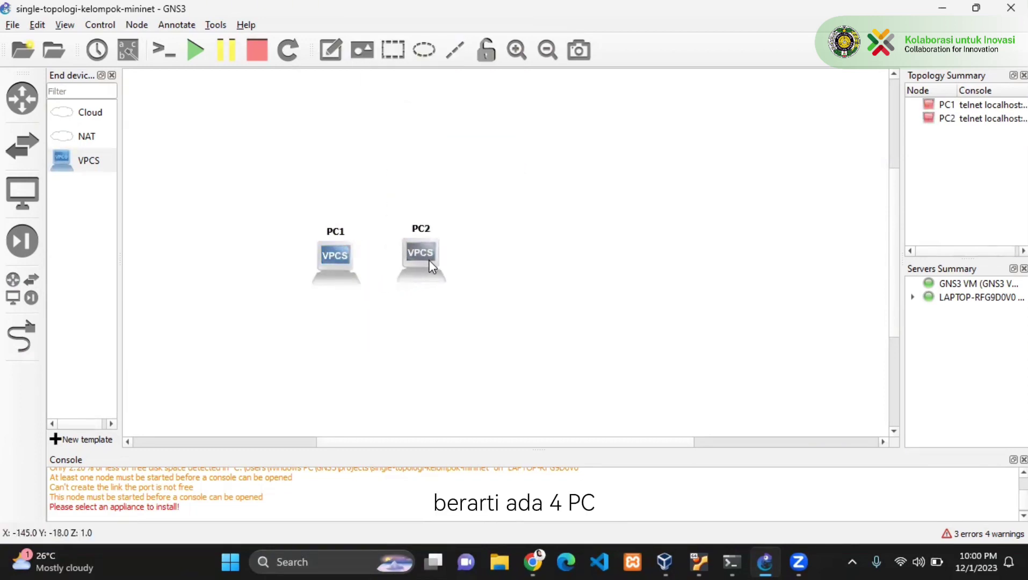
right_click(429, 262)
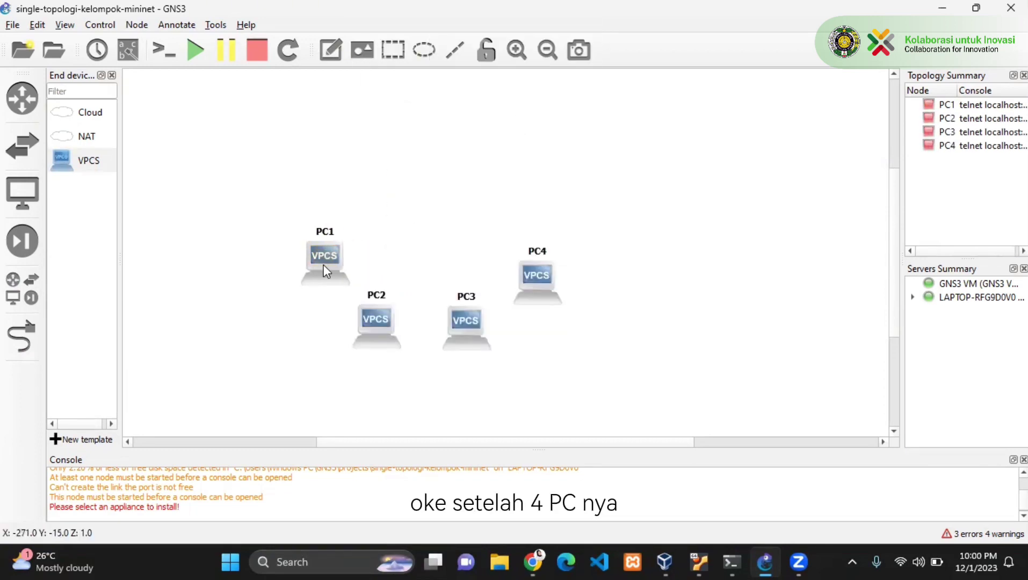
Step: Arrange the four PCs in a U shape, with PC1 and PC4 higher at the outside and PC2 and PC3 lower between them
drag(324, 265, 307, 270)
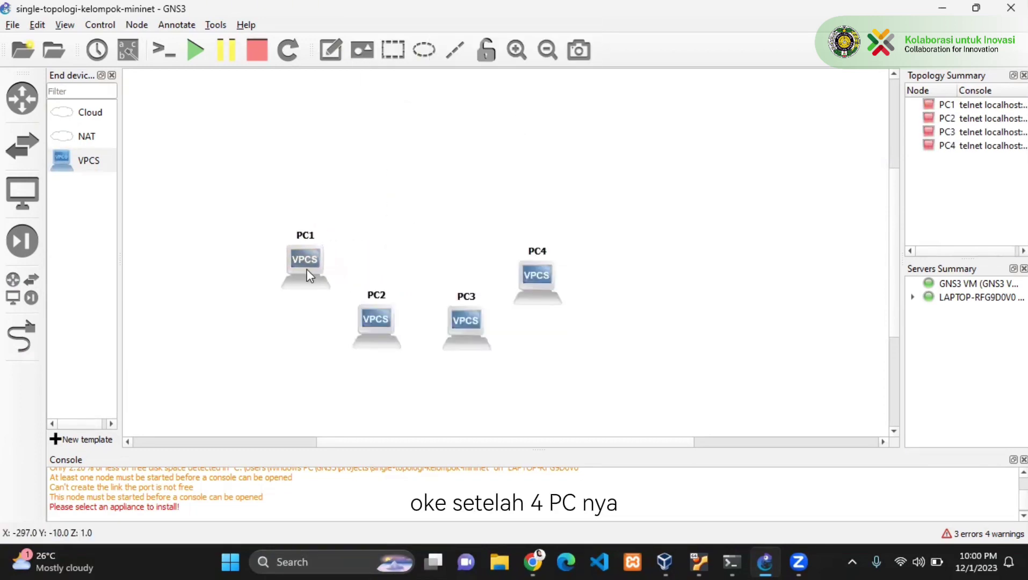
drag(553, 286, 547, 266)
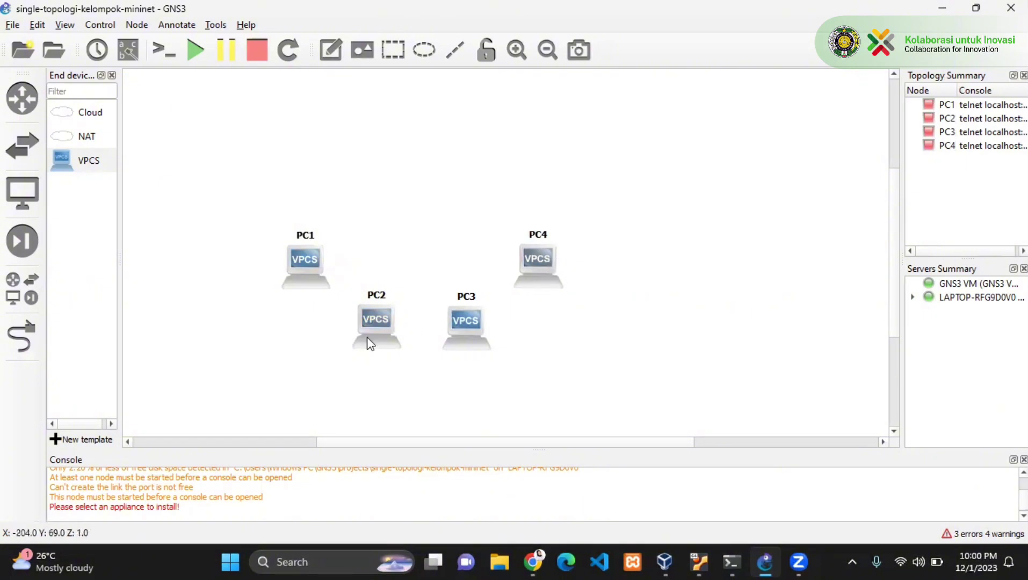
drag(367, 337, 350, 337)
drag(462, 331, 455, 331)
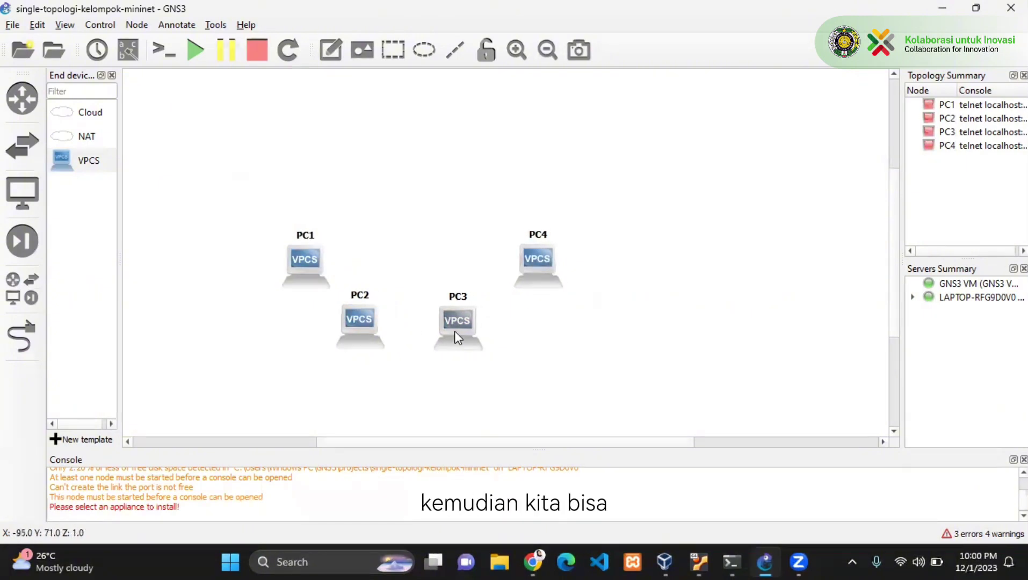
drag(369, 327, 378, 326)
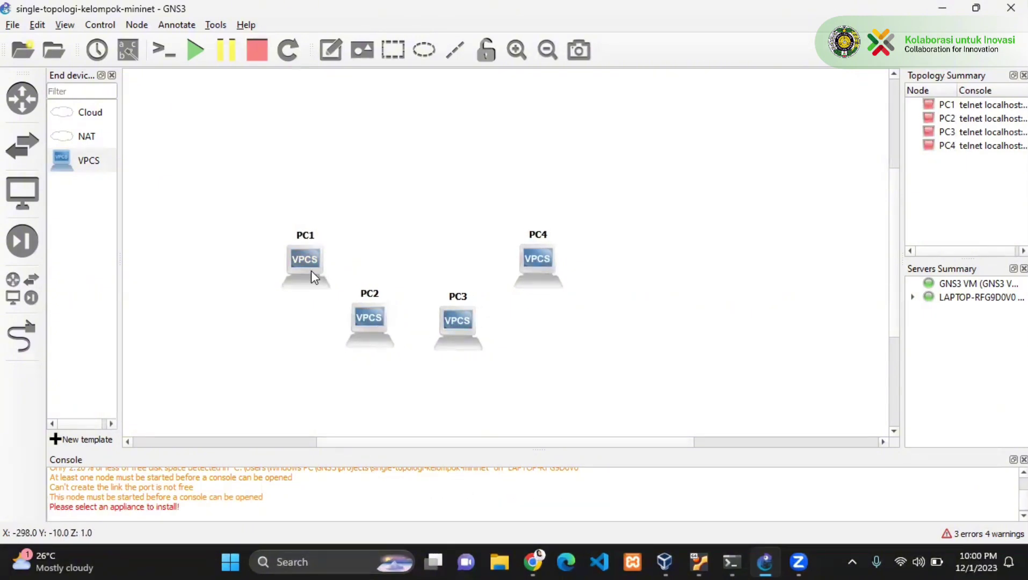
drag(311, 269, 309, 263)
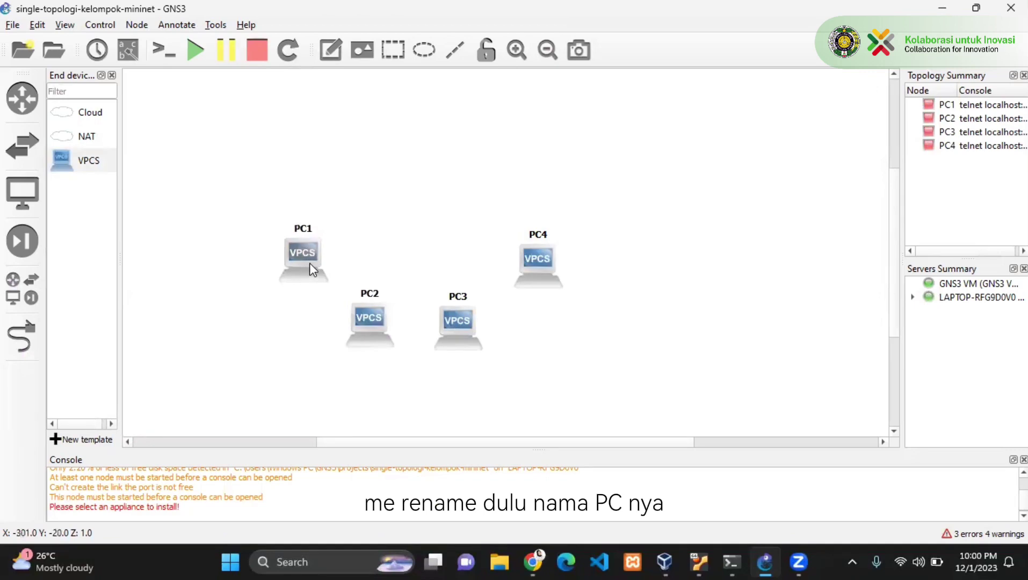
Step: Change the hostnames of PC1 to PC4 to the group members' first names and deselect the nodes
double_click(302, 231)
text(Talitha)
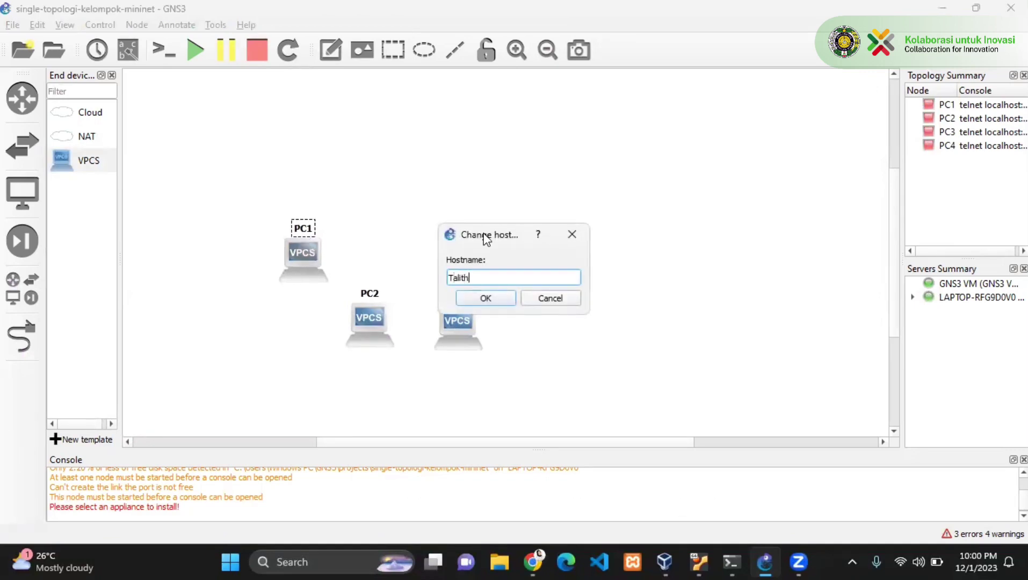
key(Return)
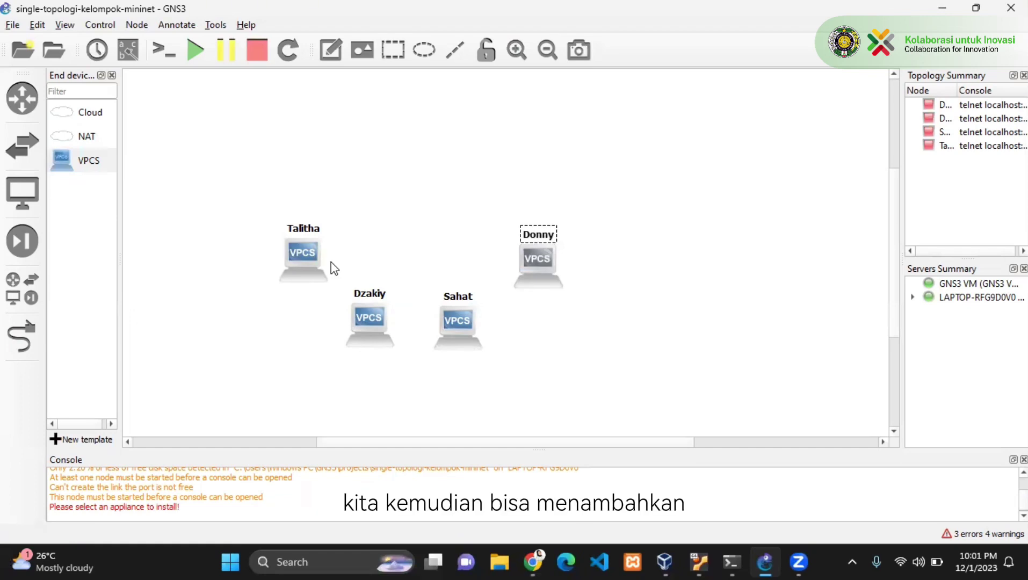
click(390, 217)
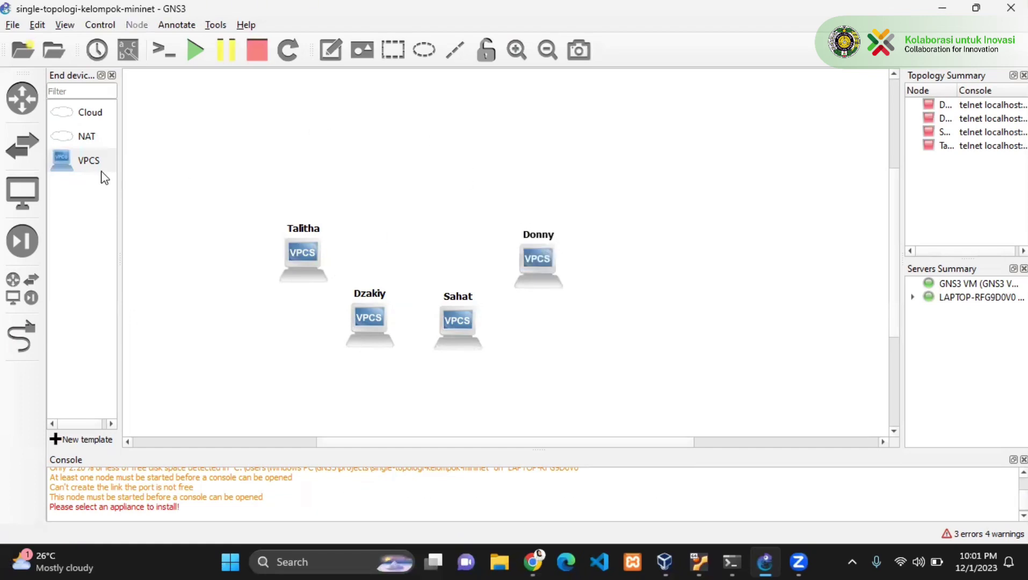
Step: Add an Ethernet switch above the PCs, using GNS3 VM (GNS3 VM) as its server
click(28, 106)
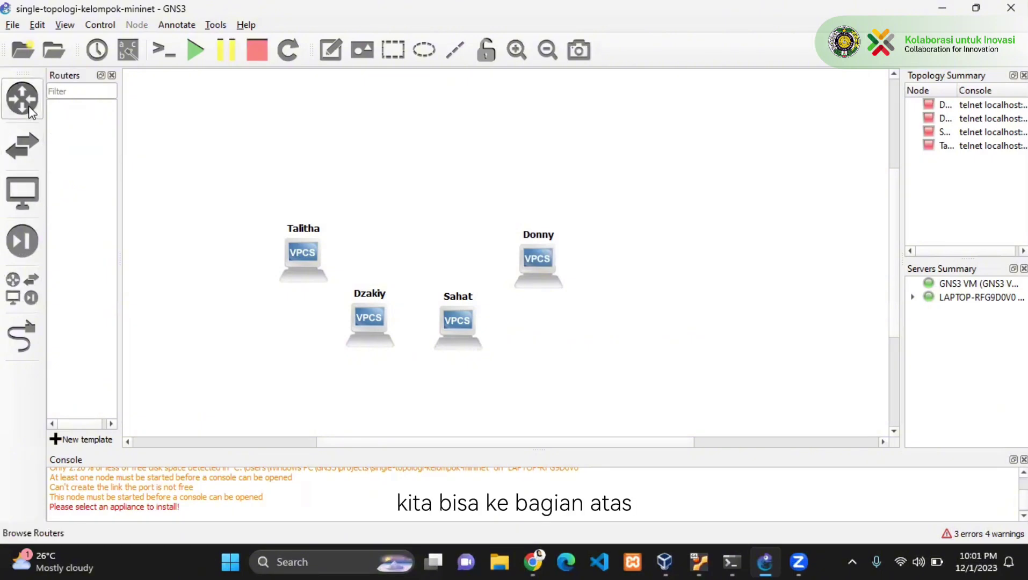
click(30, 241)
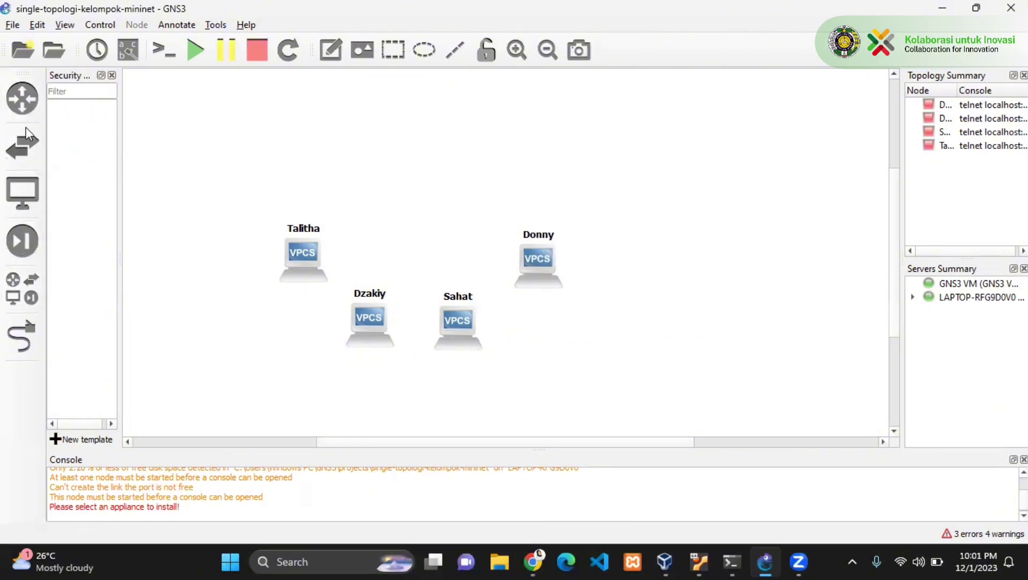
click(26, 284)
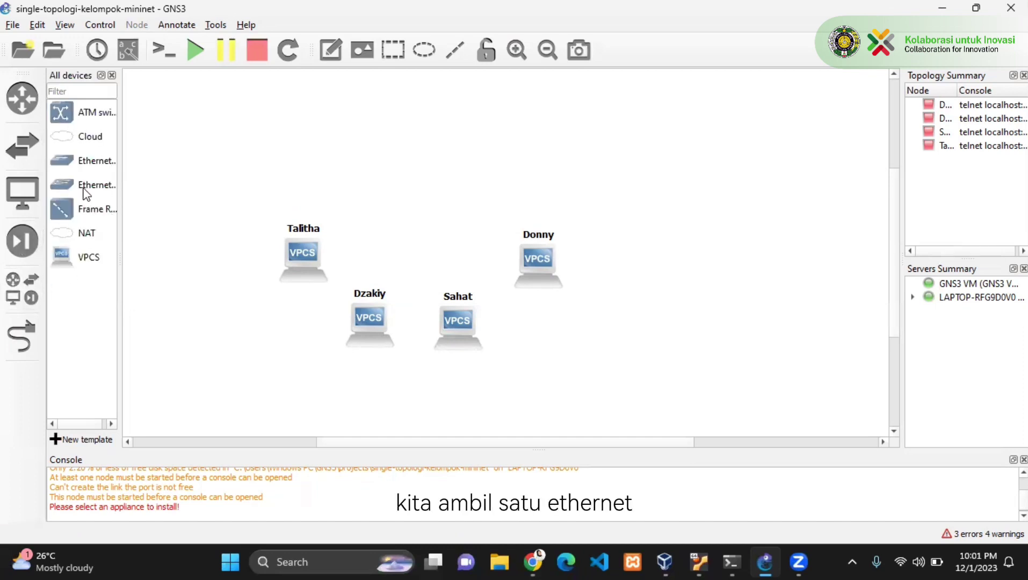
drag(89, 194, 413, 159)
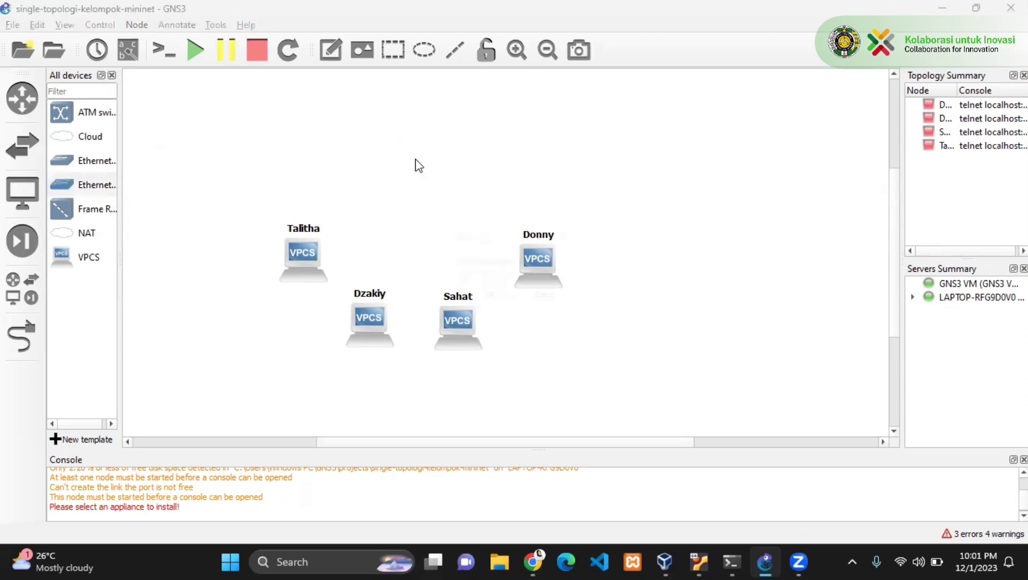
click(485, 279)
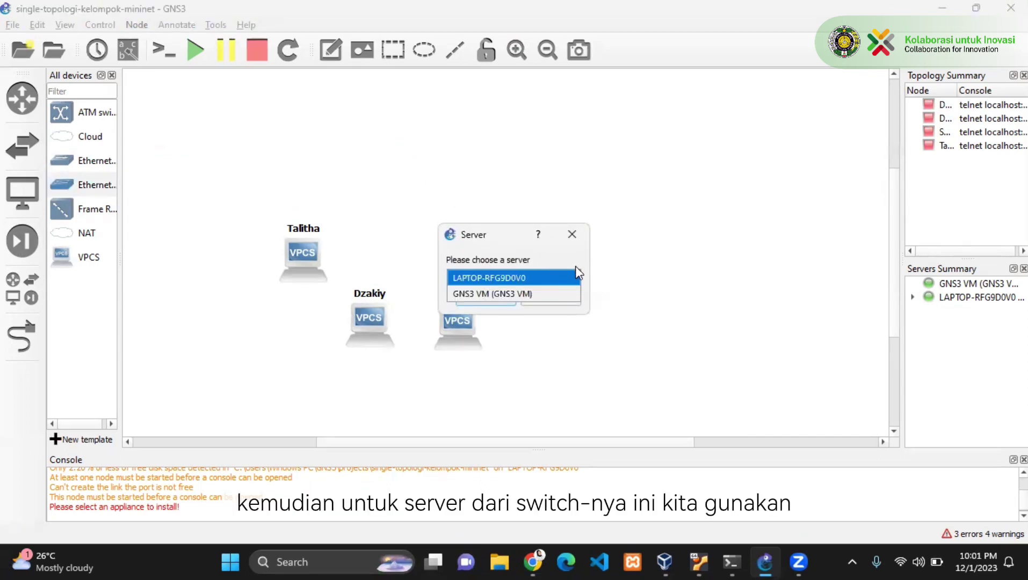
click(537, 295)
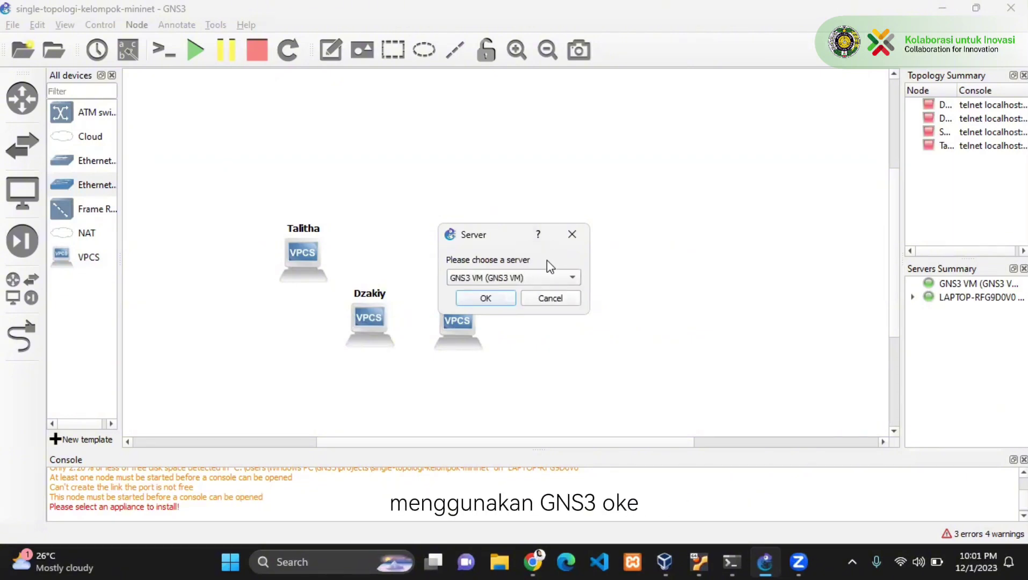
click(506, 297)
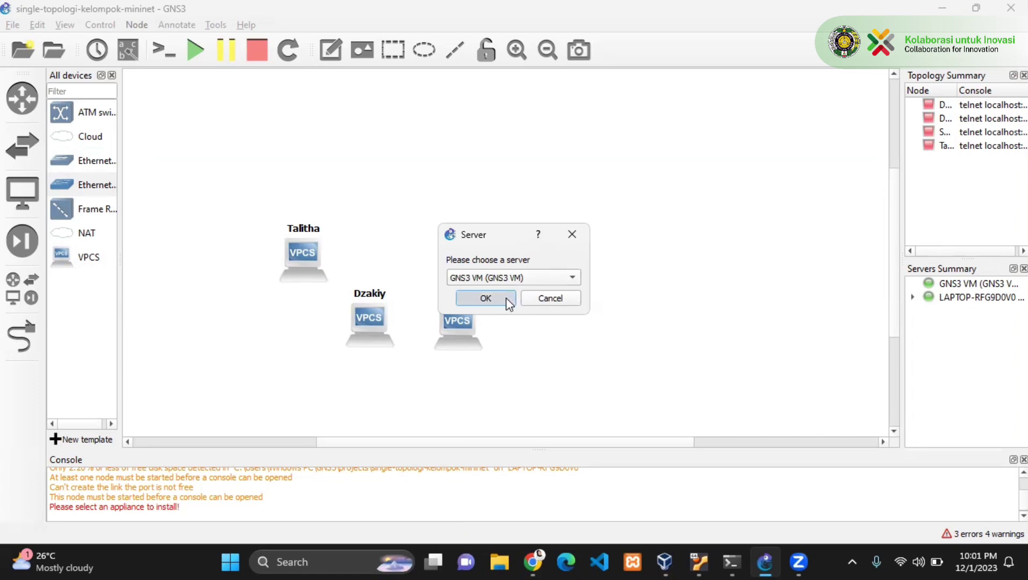
Step: Centre the switch above the PCs and even out the symmetric arrangement of the four PCs beneath it
drag(457, 179, 435, 191)
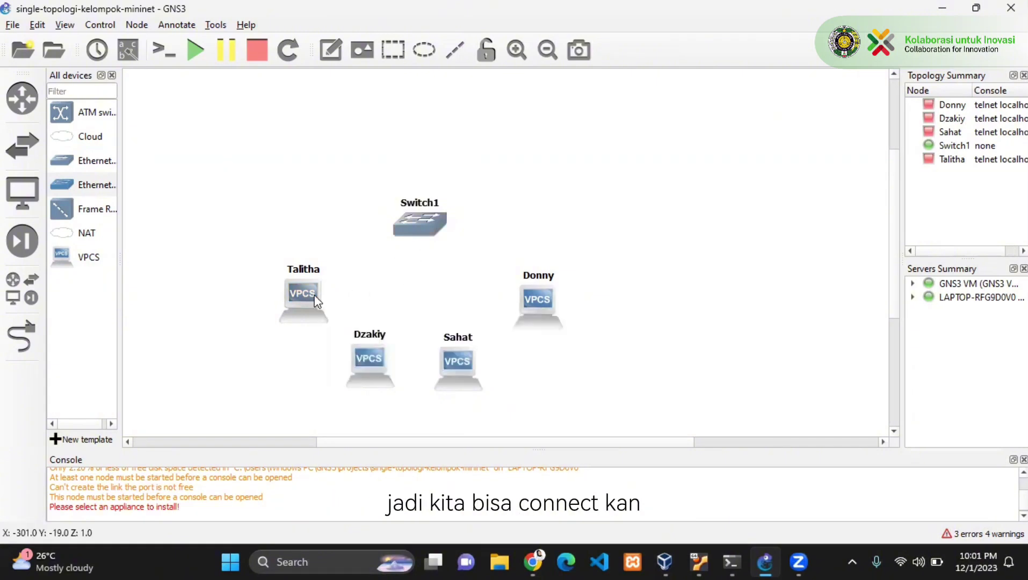
drag(315, 301, 316, 291)
drag(360, 344, 352, 347)
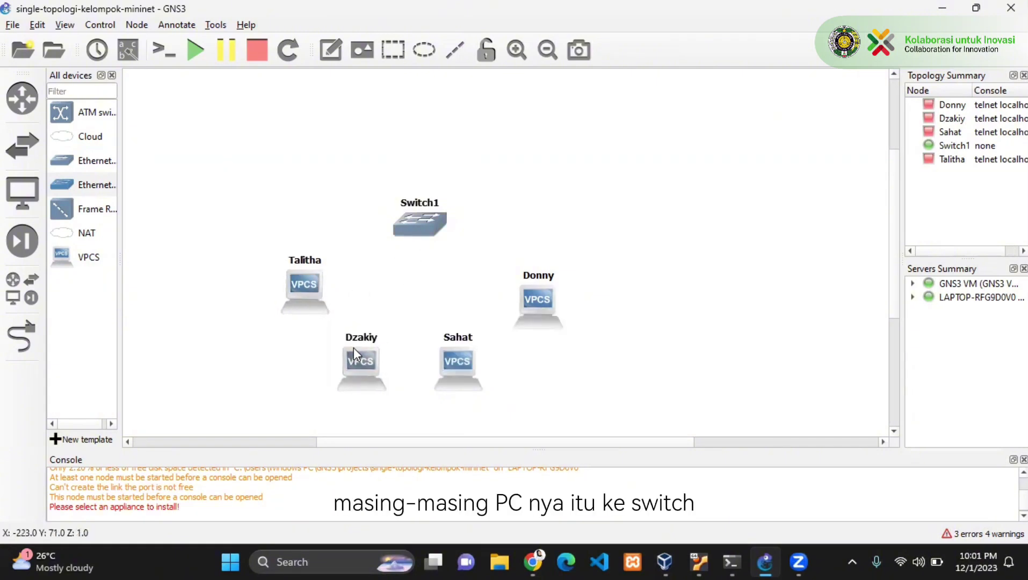
drag(454, 361, 462, 361)
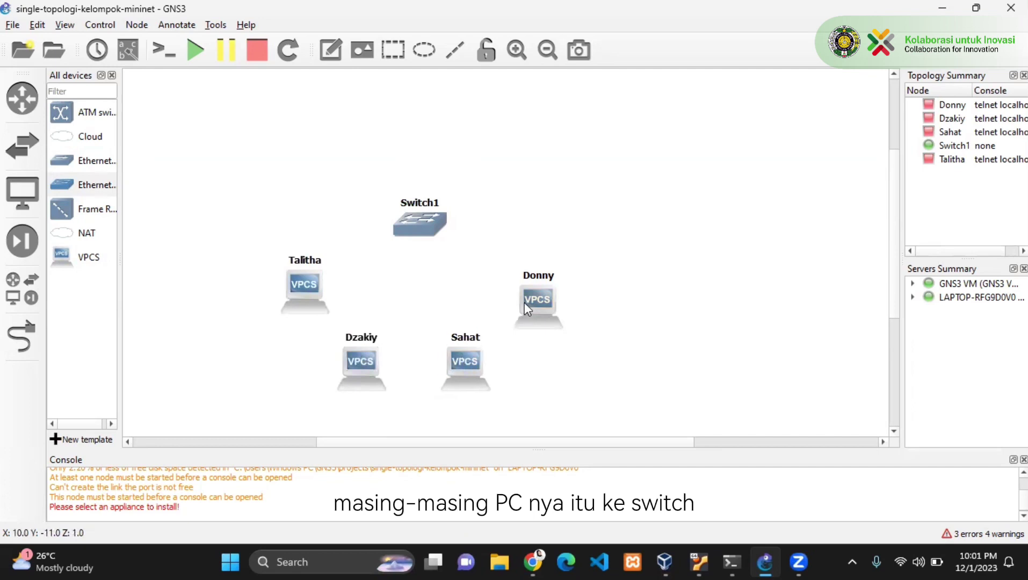
drag(524, 304, 524, 289)
Step: Link Switch1 port Ethernet0 to Ethernet0 of the upper-left PC
click(20, 338)
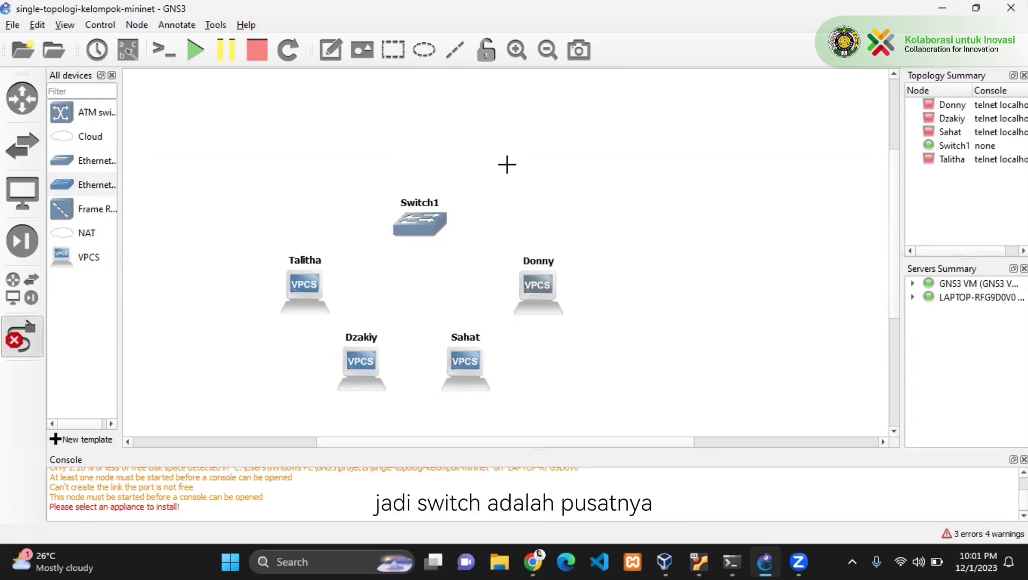
click(419, 230)
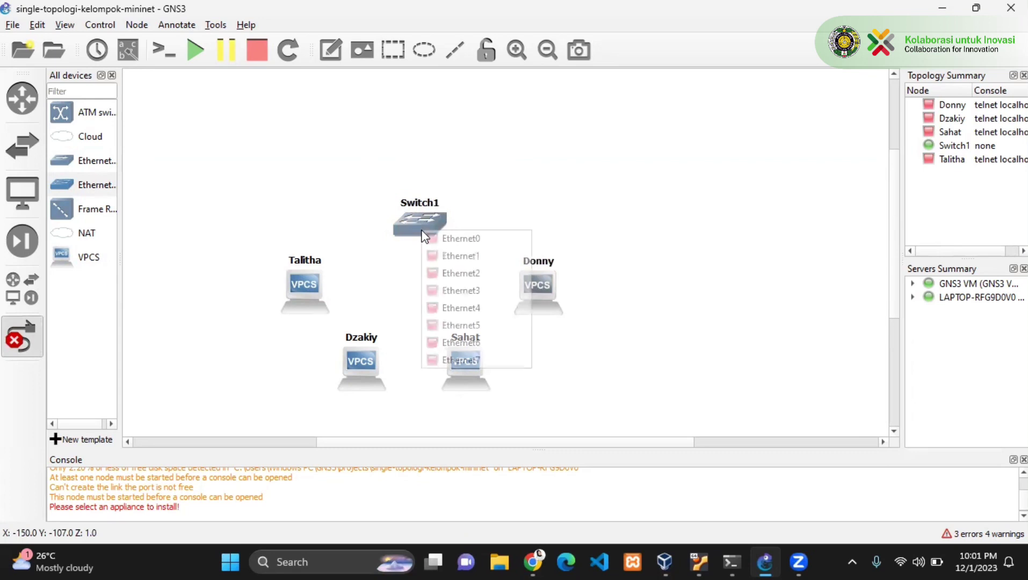
click(454, 245)
click(302, 292)
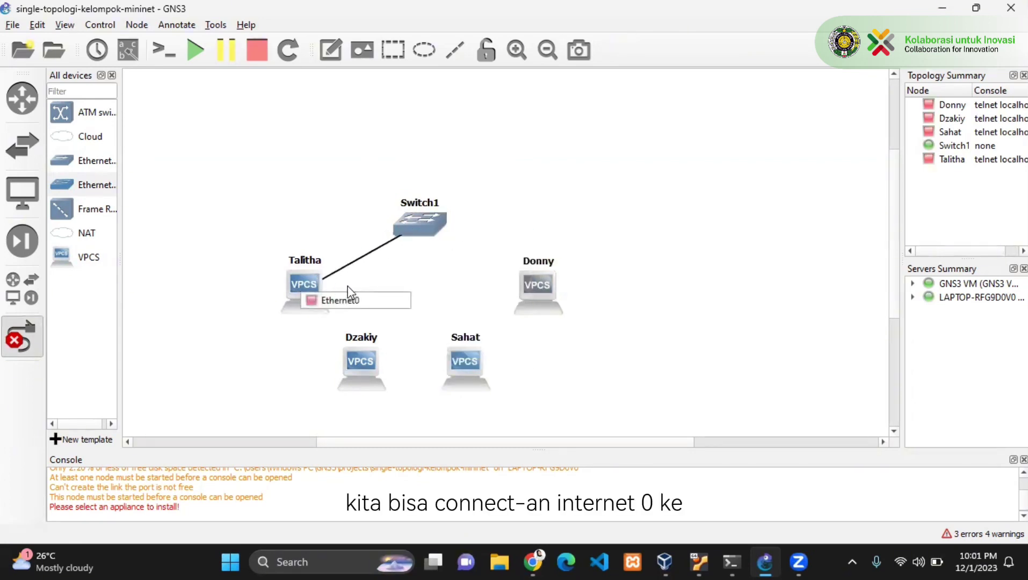
click(351, 301)
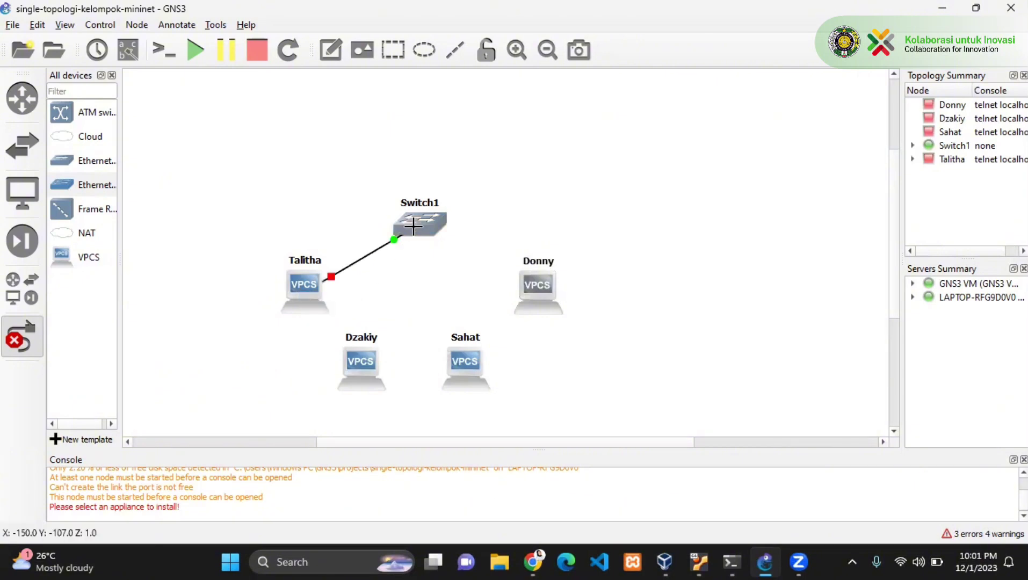
Step: Link Switch1 port Ethernet1 to Ethernet0 of the lower-left PC
click(416, 228)
click(430, 253)
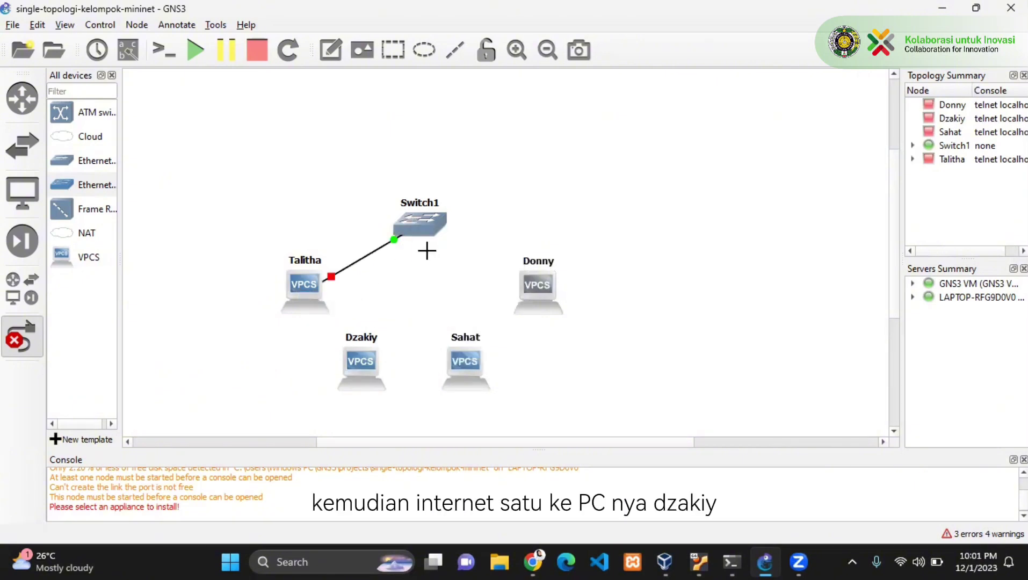
click(357, 357)
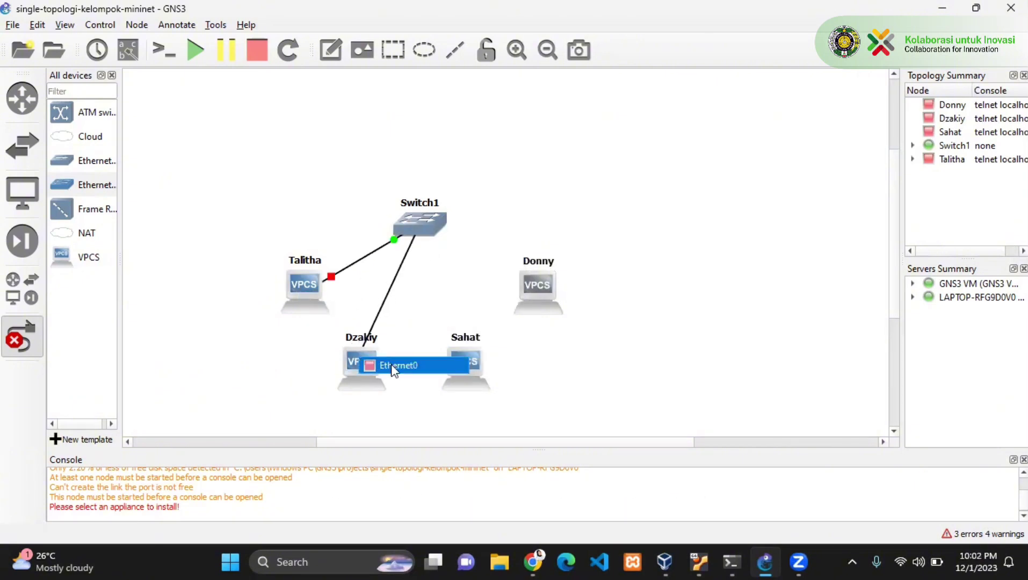
click(395, 367)
Step: Link Switch1 port Ethernet2 to Ethernet0 of the lower-right PC, connect the upper-right PC to the switch as well, and stop adding links
click(420, 224)
click(443, 268)
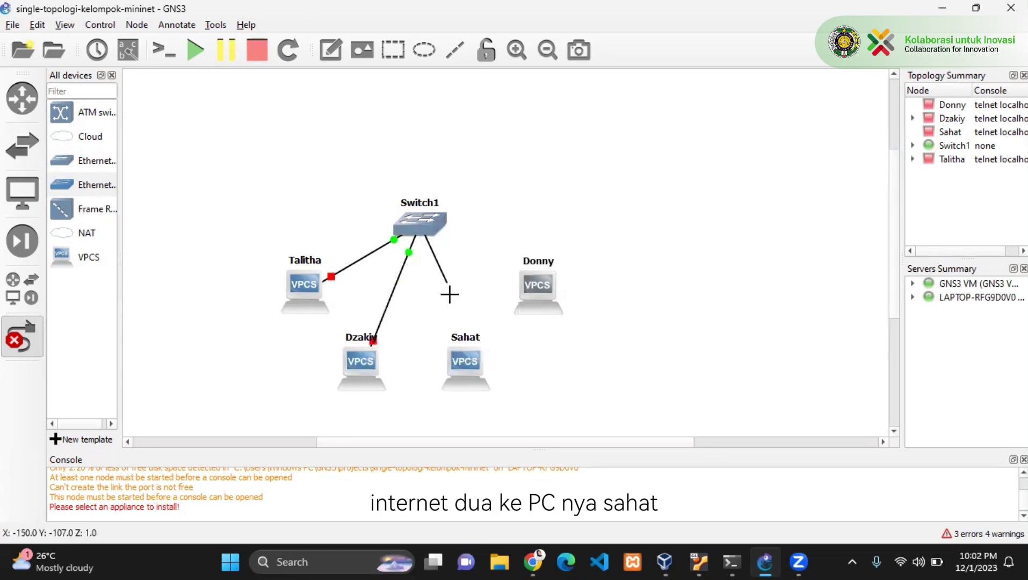
click(459, 363)
click(486, 382)
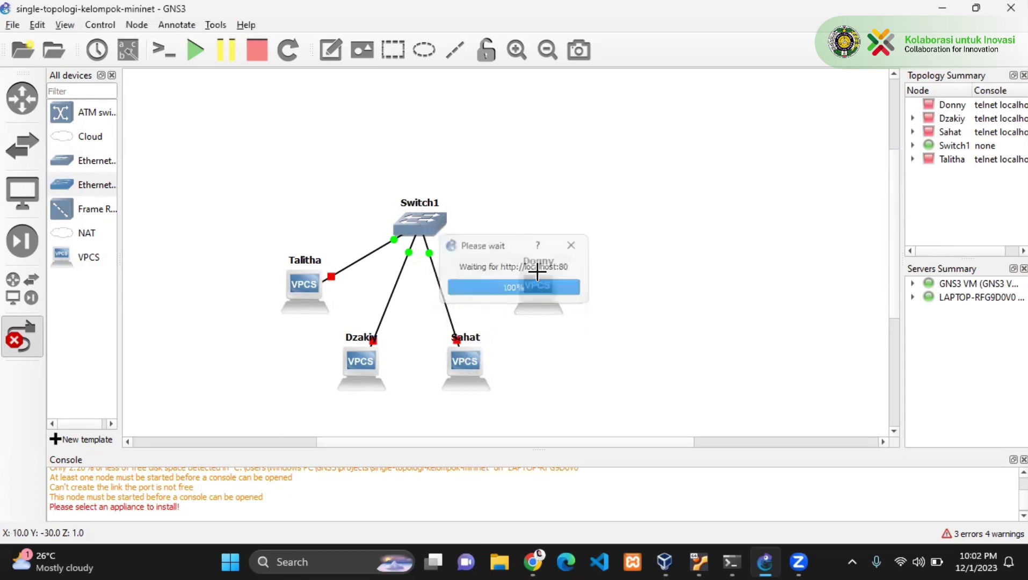
click(21, 336)
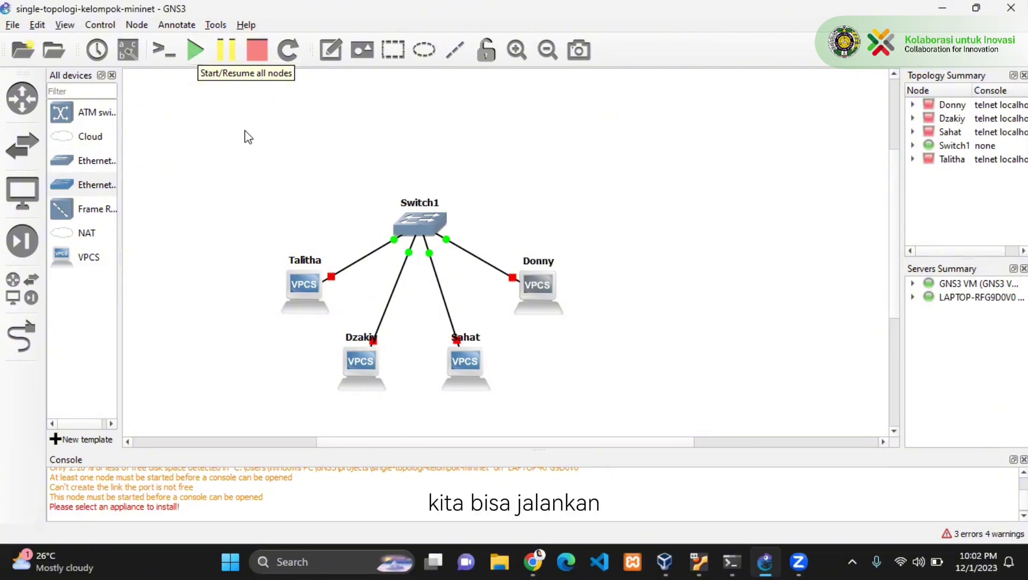
Step: Start all nodes in the topology
click(203, 60)
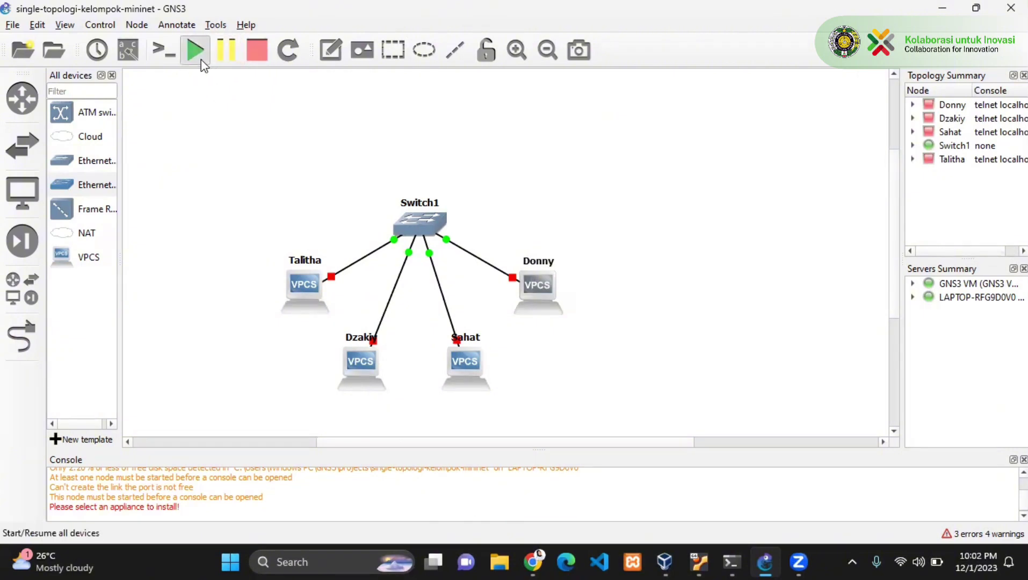
click(520, 296)
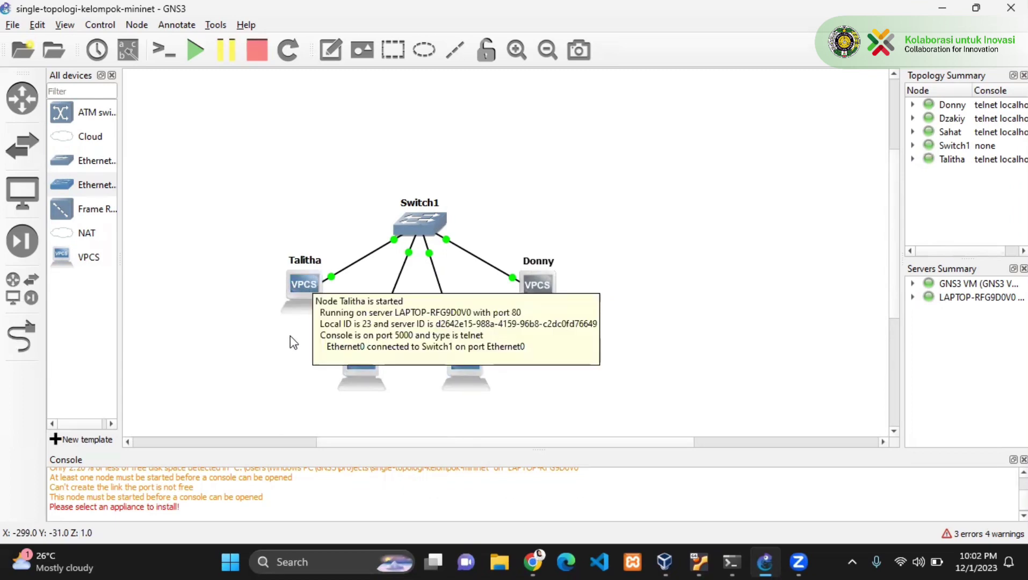
Step: Assign IP address 10.10.10.1 to the upper-left PC in its console with the ip command, and close the console
right_click(303, 311)
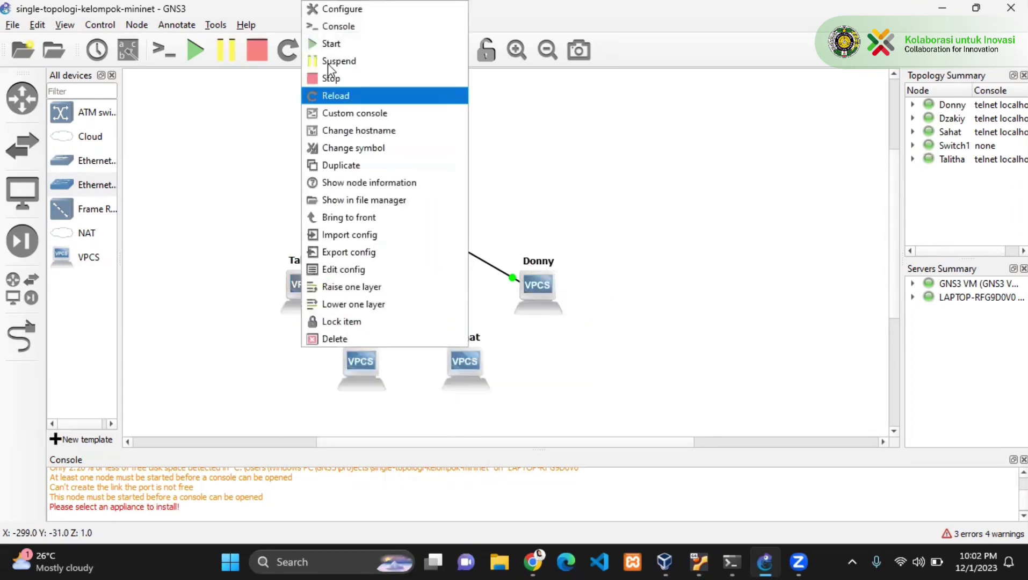
click(348, 28)
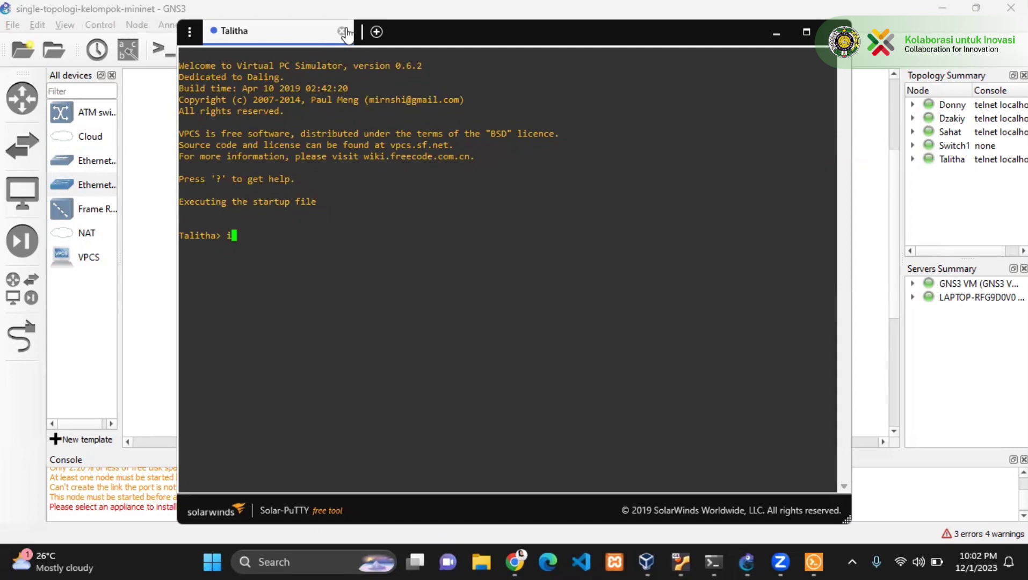
text(i)
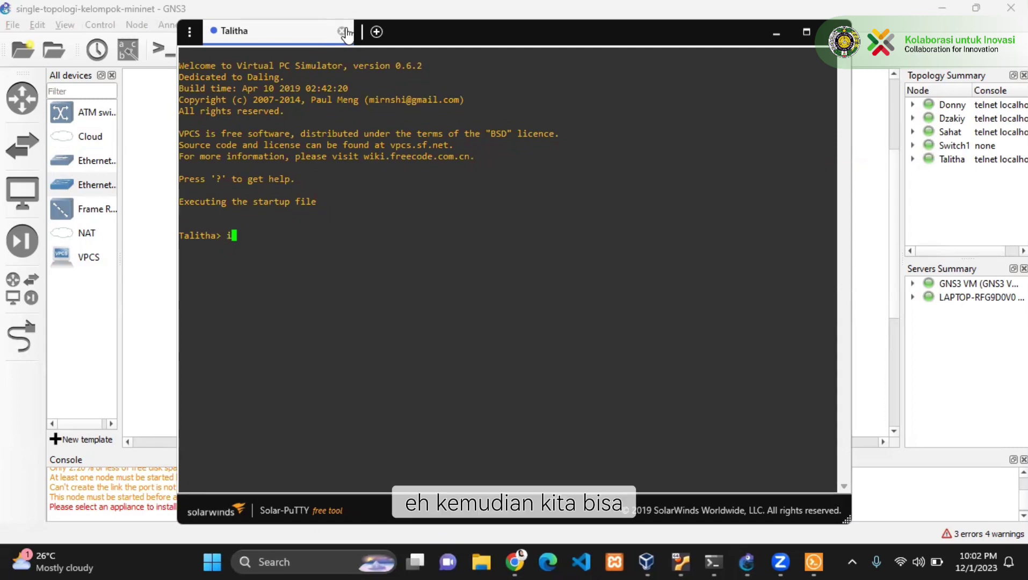
text(p 10)
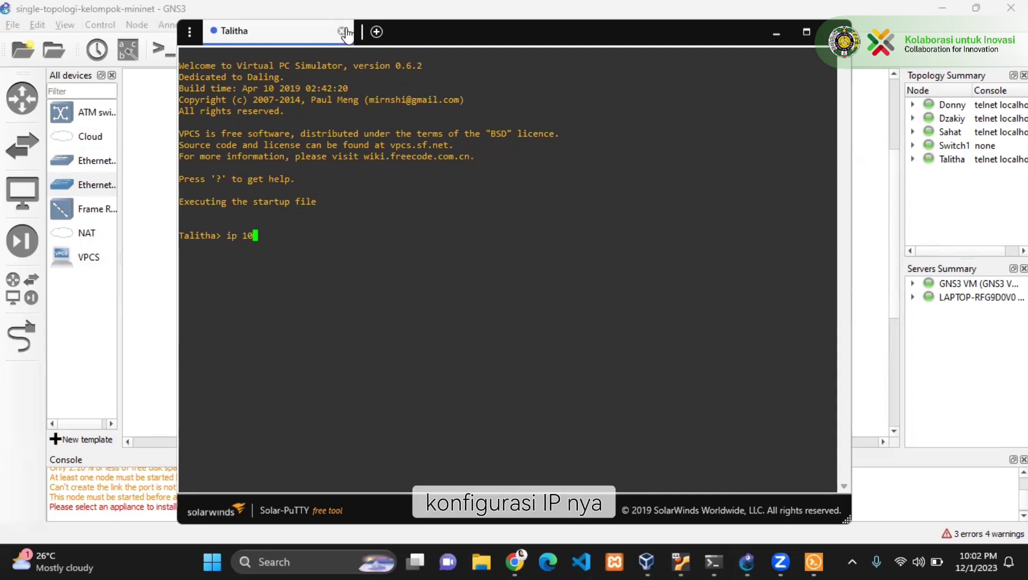
text(.10.10)
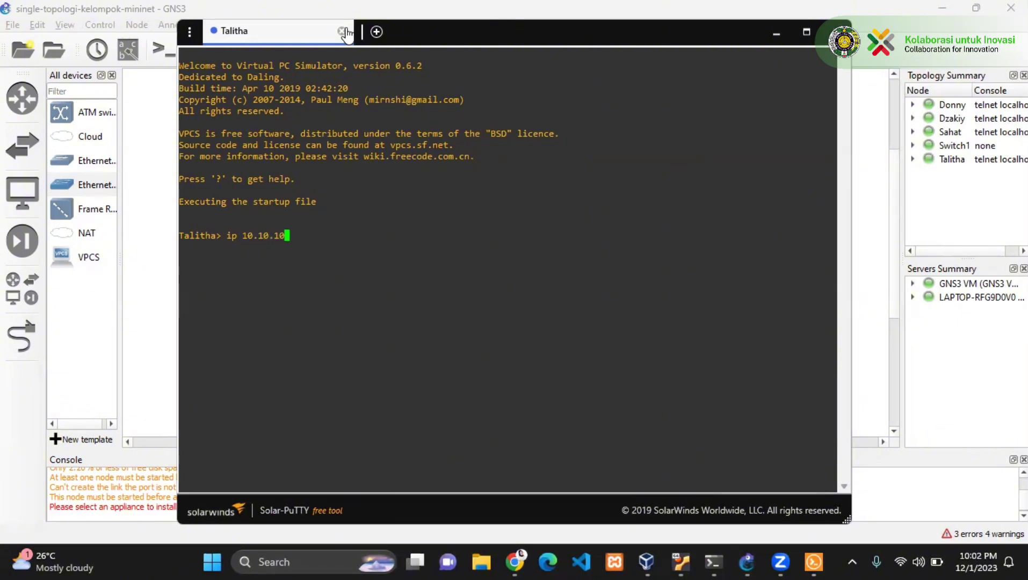
text(.1)
key(Return)
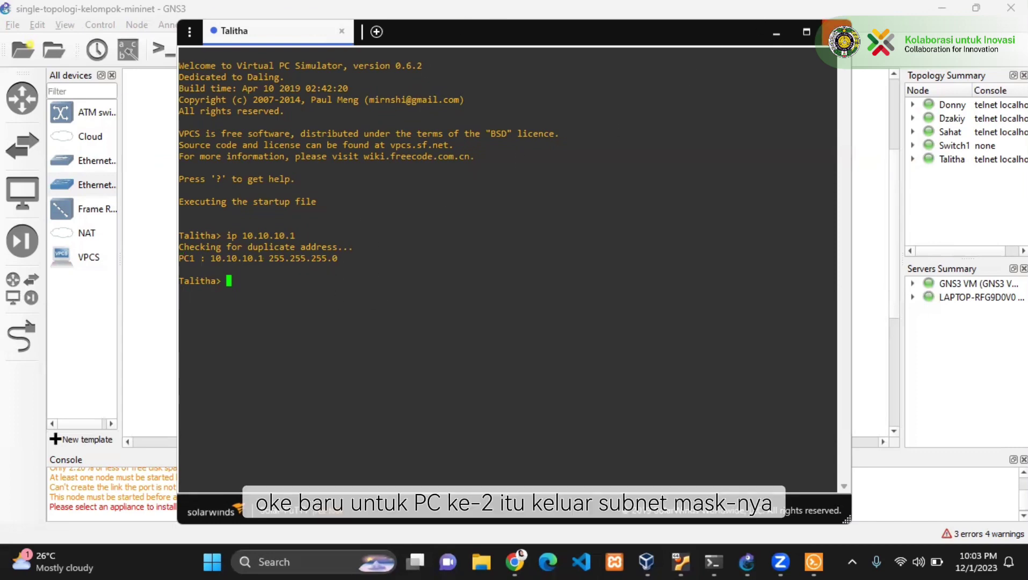
click(836, 32)
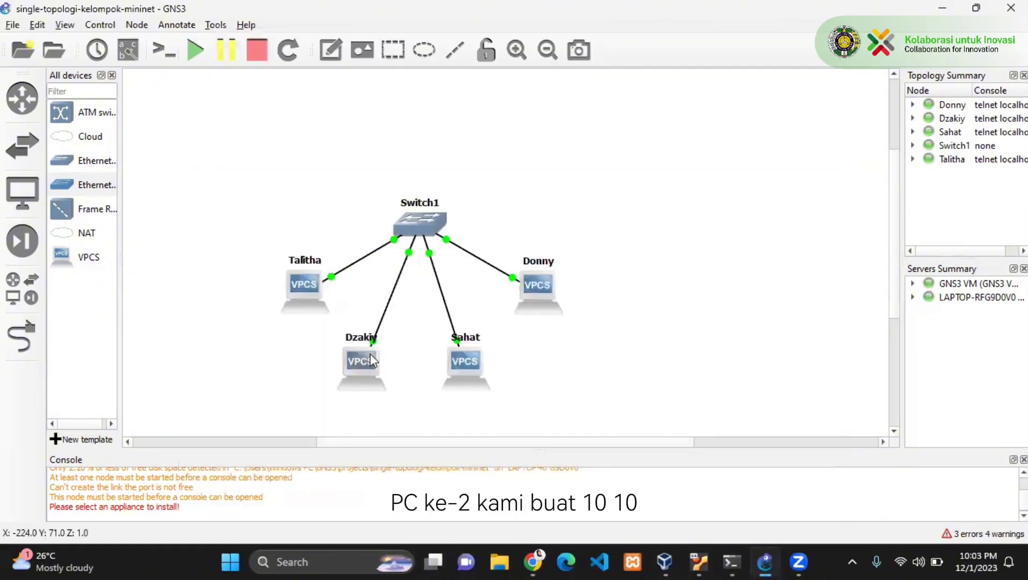
Step: Assign IP address 10.10.10.2 to the lower-left PC in its console with the ip command
right_click(370, 354)
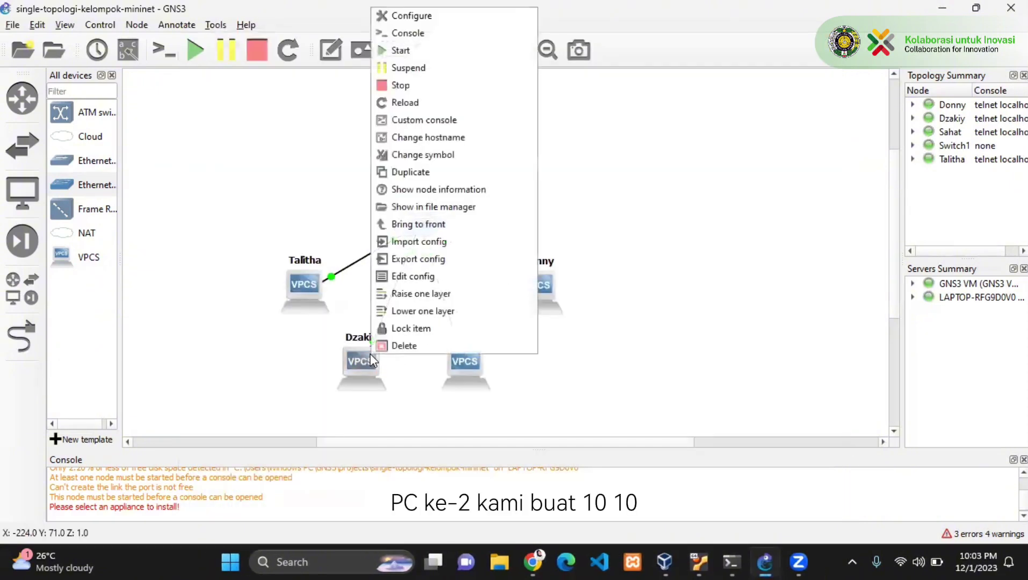
click(424, 34)
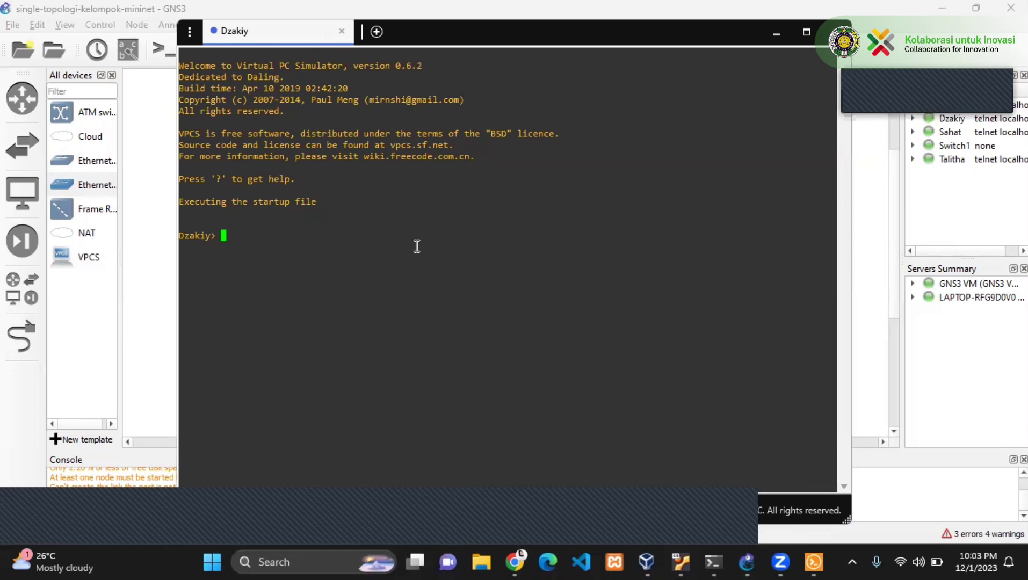
text(ip 10.10.10)
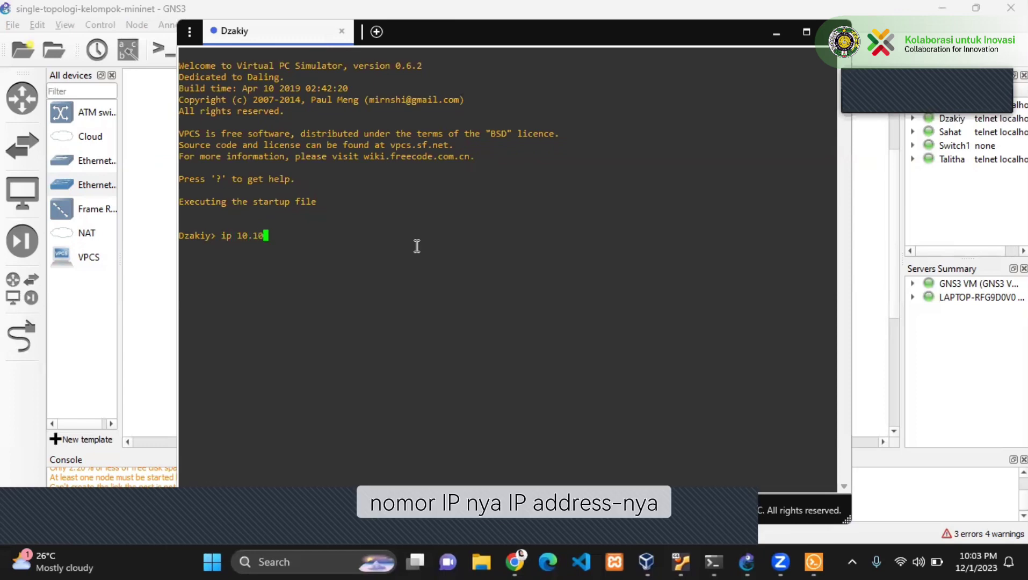
text(.2)
key(Return)
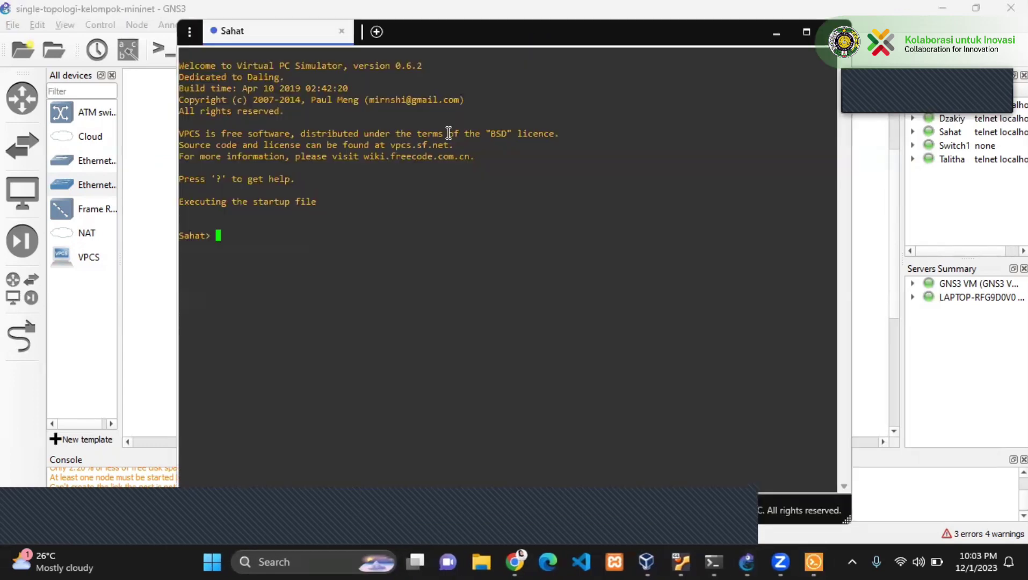
Step: Assign IP address 10.10.10.3 to the lower-right PC and 10.10.10.4 to the upper-right PC in their consoles with the ip command
text(ip 10.10.10.3)
key(Return)
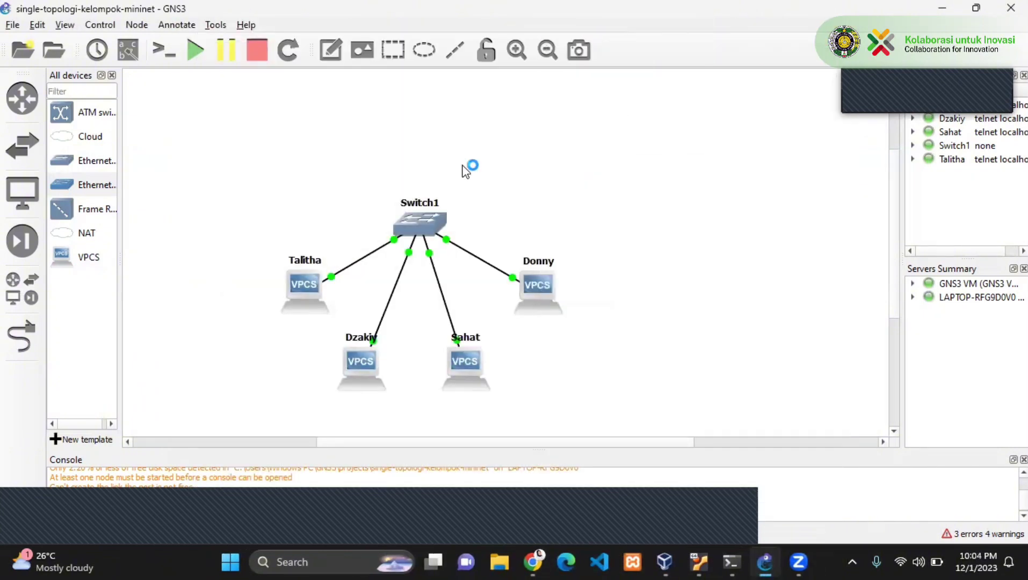
text(ip 10.10.10.4)
key(Return)
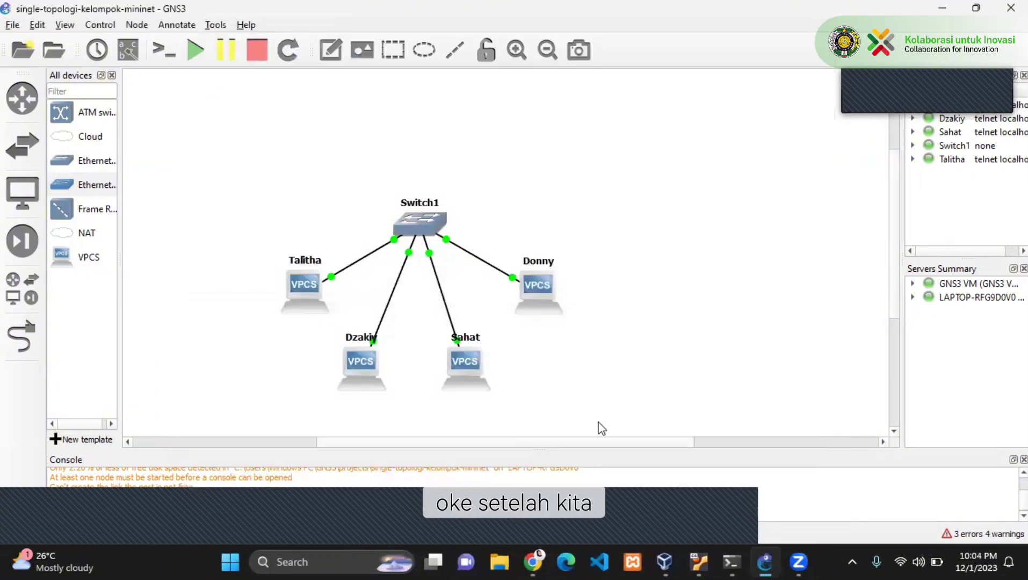
Step: Ping 10.10.10.3 from the console of the upper-left PC to test connectivity, and close the console
scroll(546, 358, up, 2)
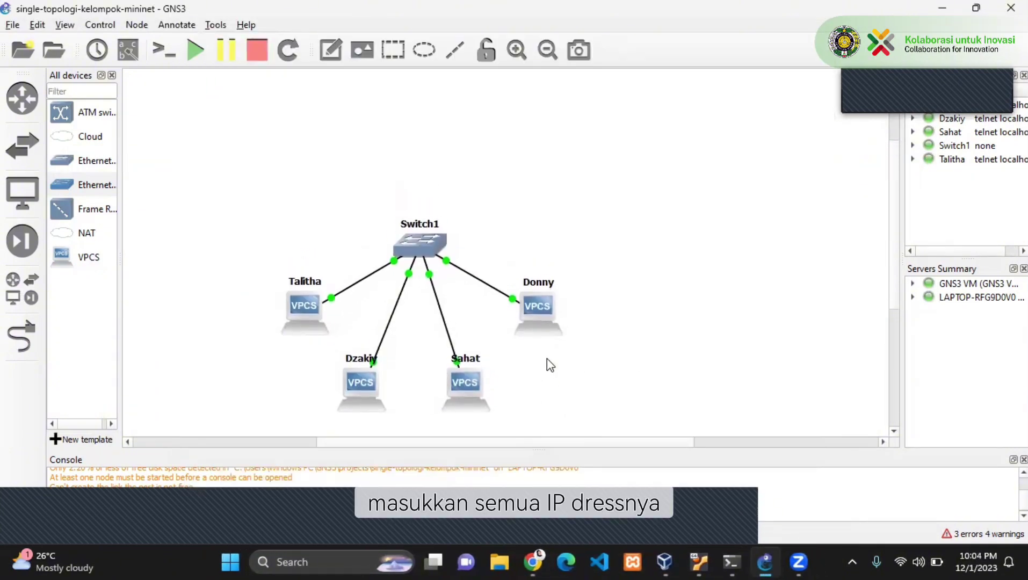
right_click(303, 310)
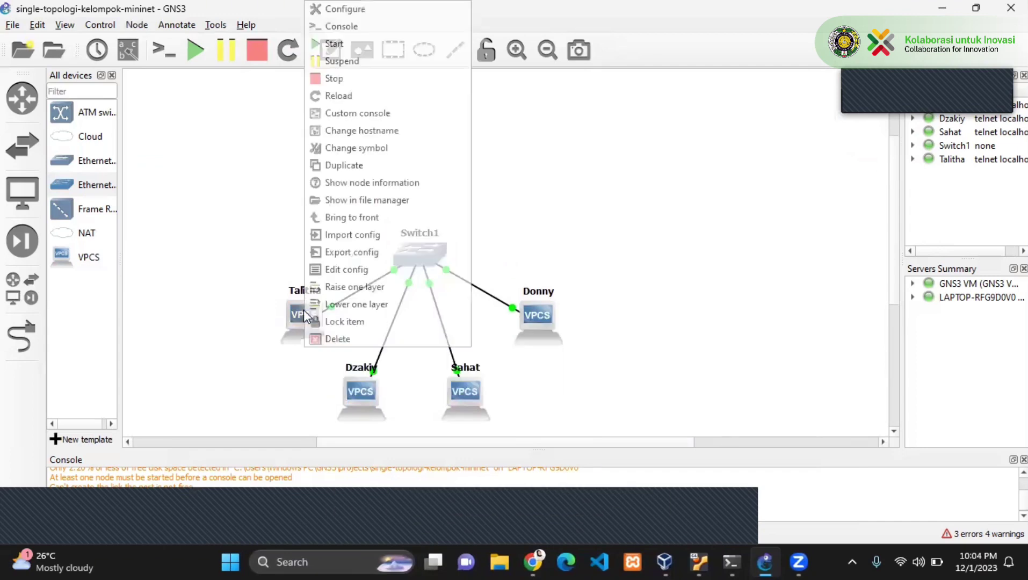
click(383, 27)
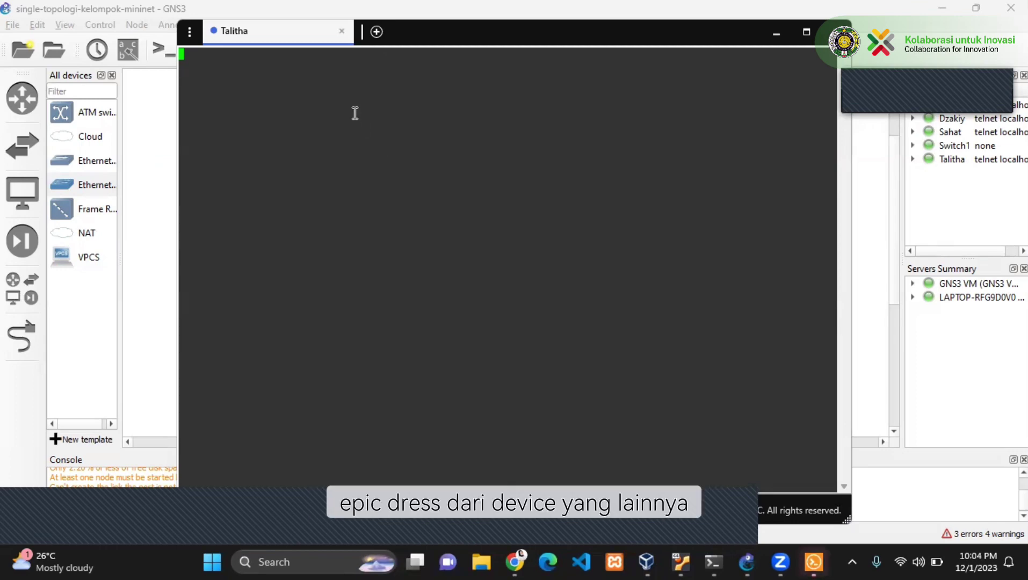
text(in)
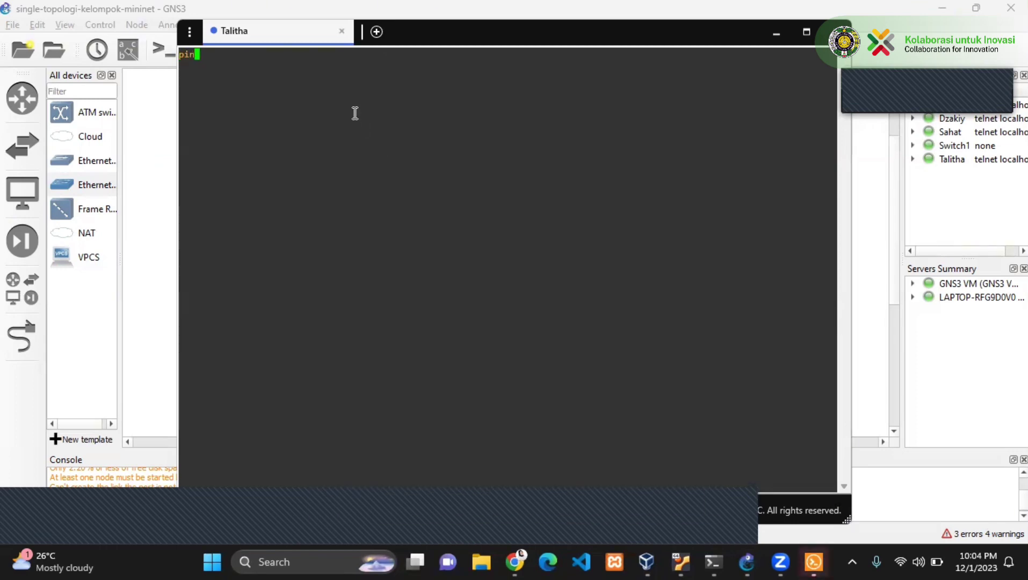
text(g 10.10.)
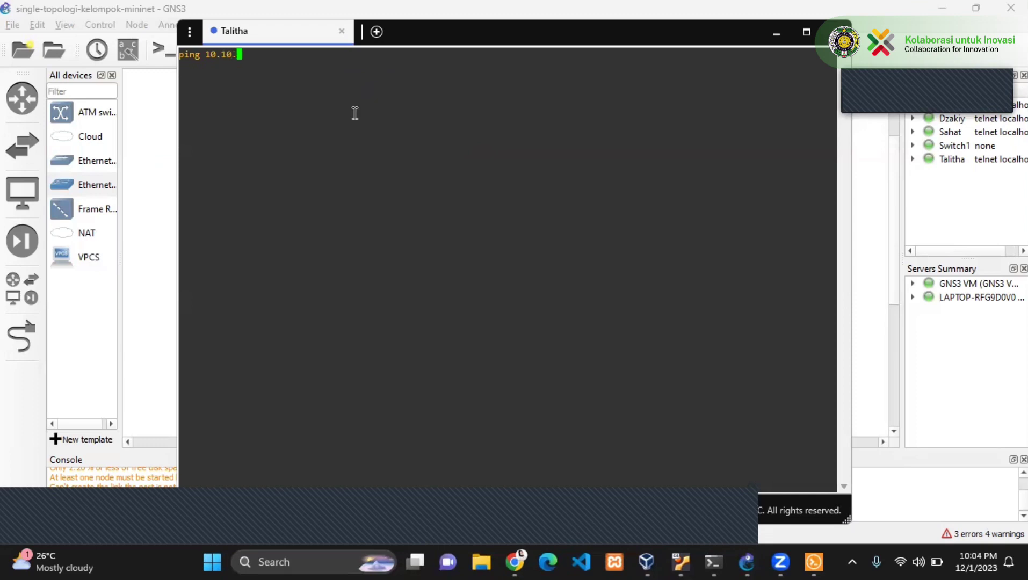
text(10.3)
key(Return)
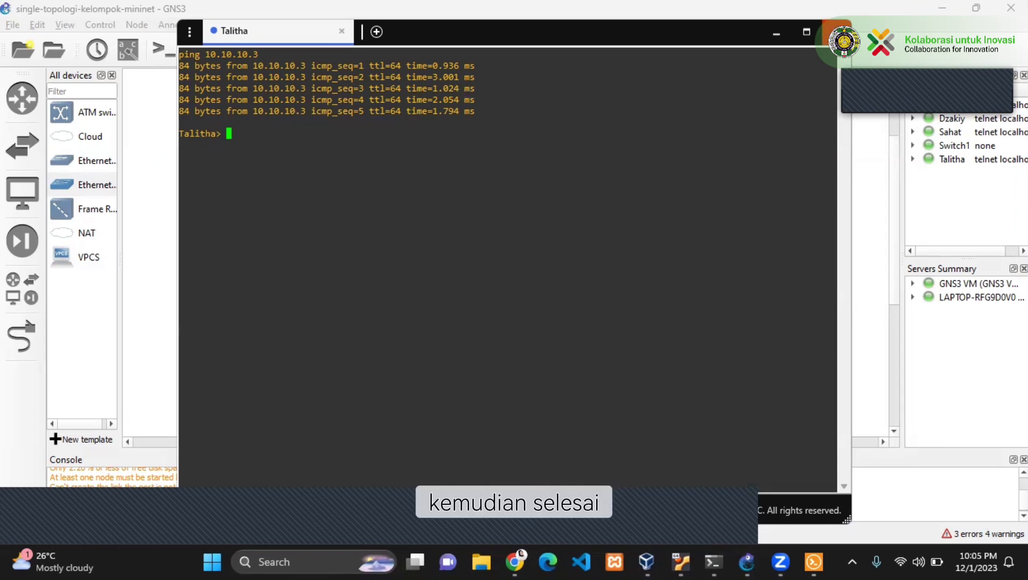
click(835, 31)
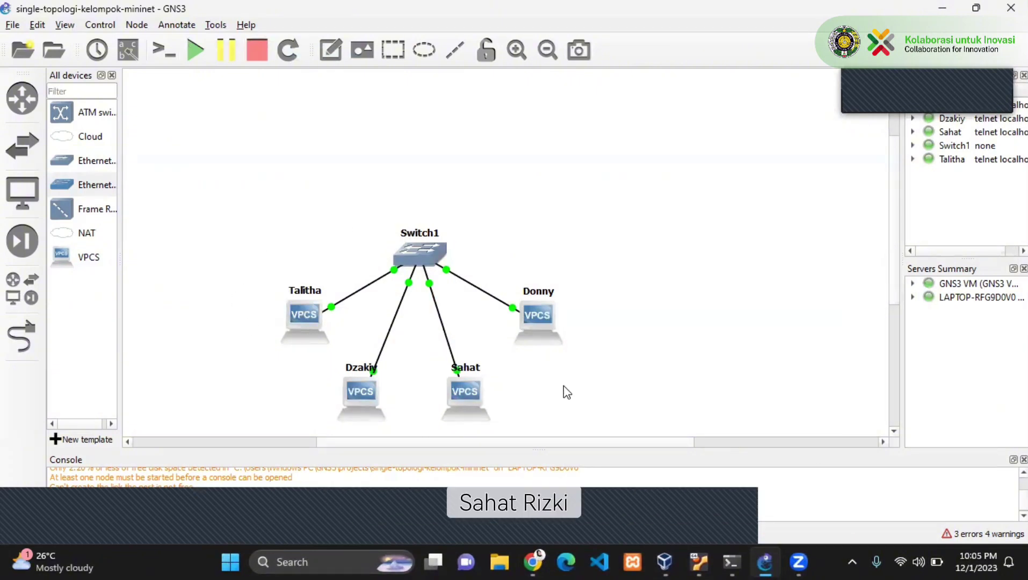
Step: Create a new template from the GNS3 server's Firefox appliance, using the GNS3 VM and the /bin/qemu-system-i386 (v4.2.1) binary
scroll(564, 386, left, 3)
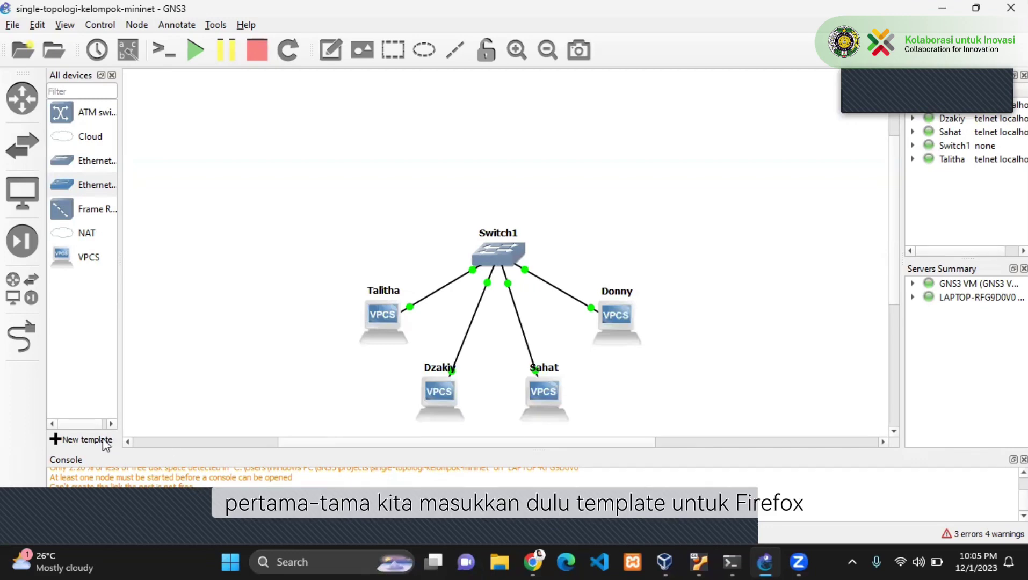
click(86, 443)
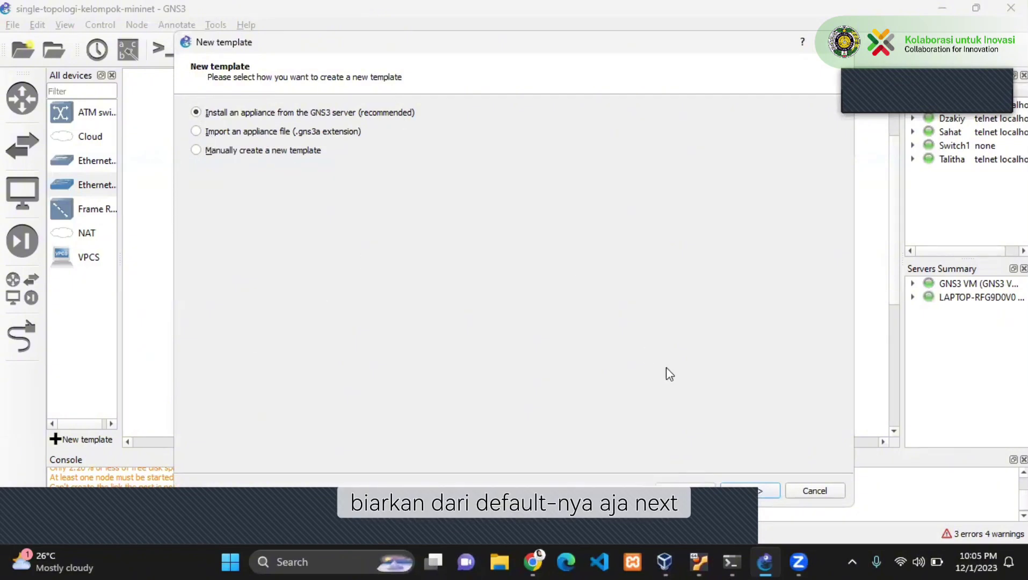
click(749, 490)
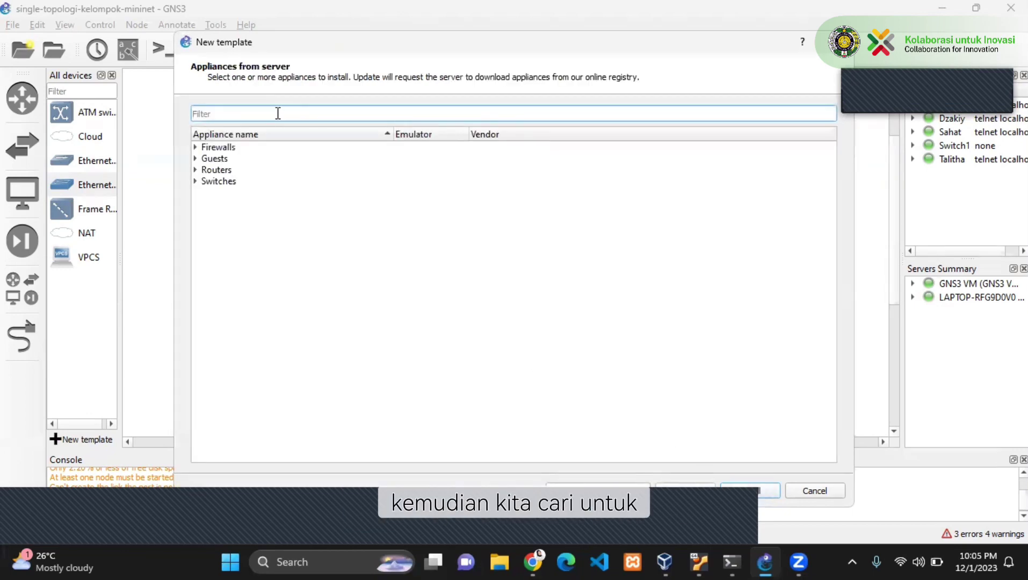
text(firefox)
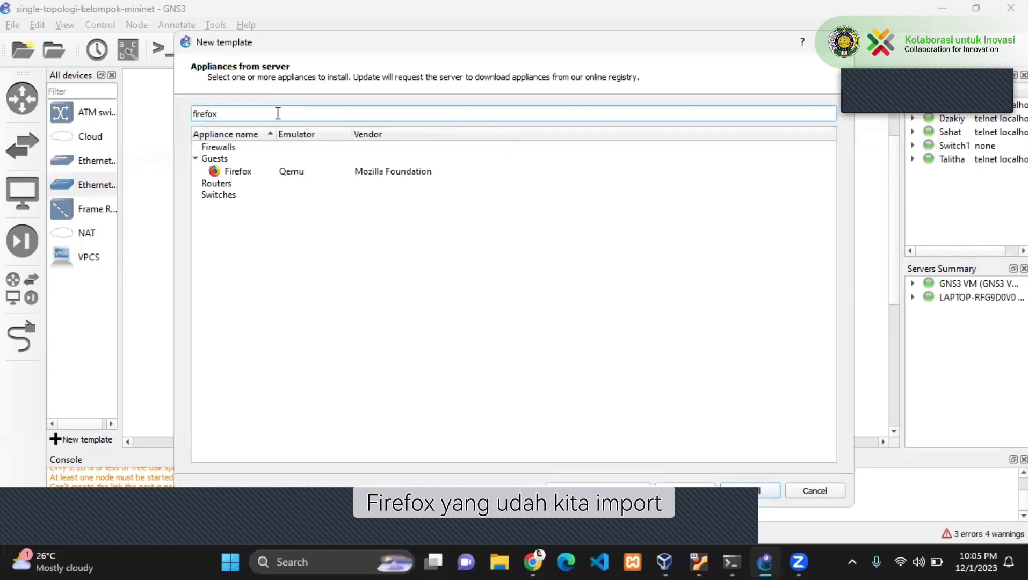
click(246, 172)
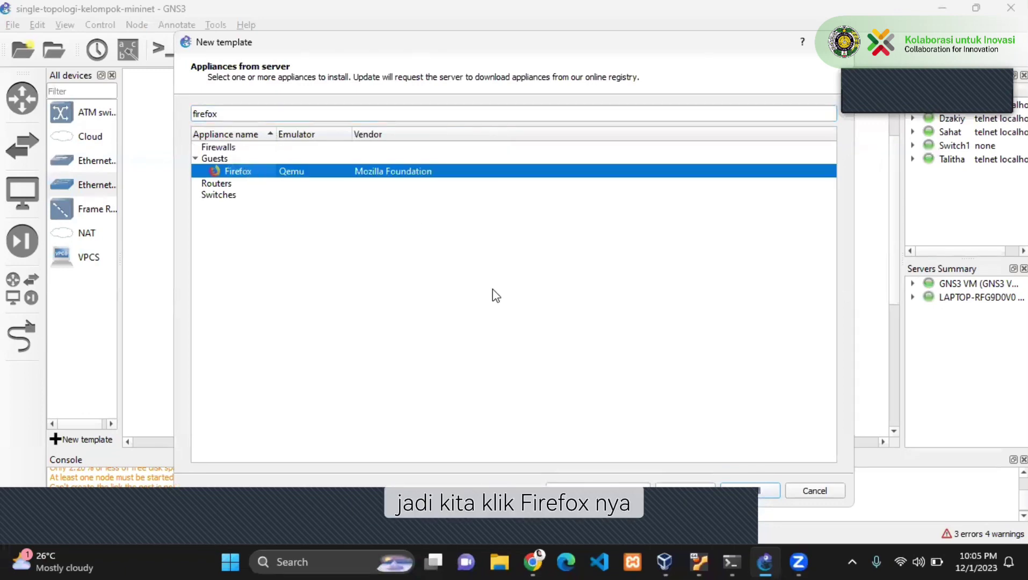
click(744, 489)
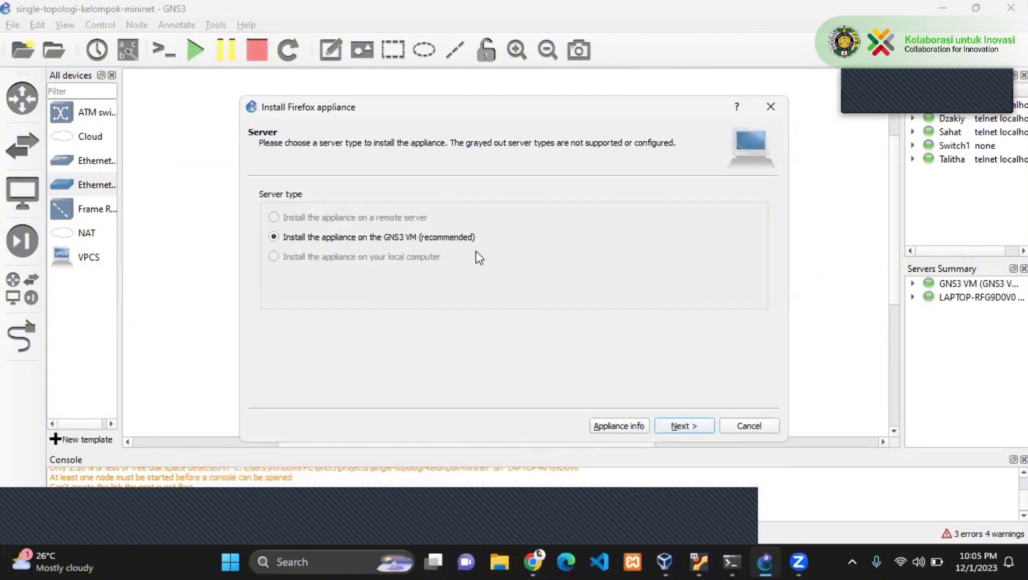
click(681, 427)
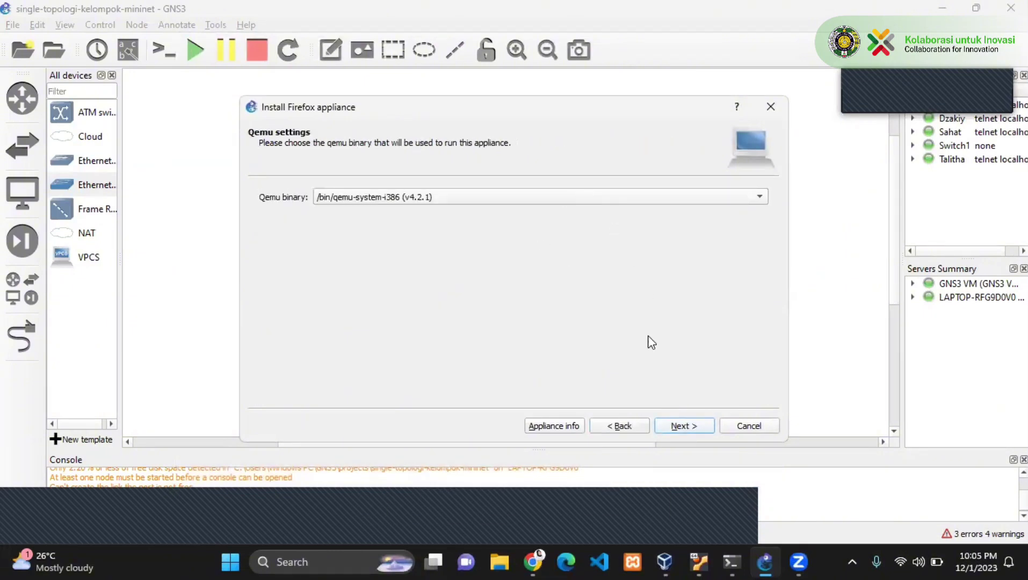
click(681, 427)
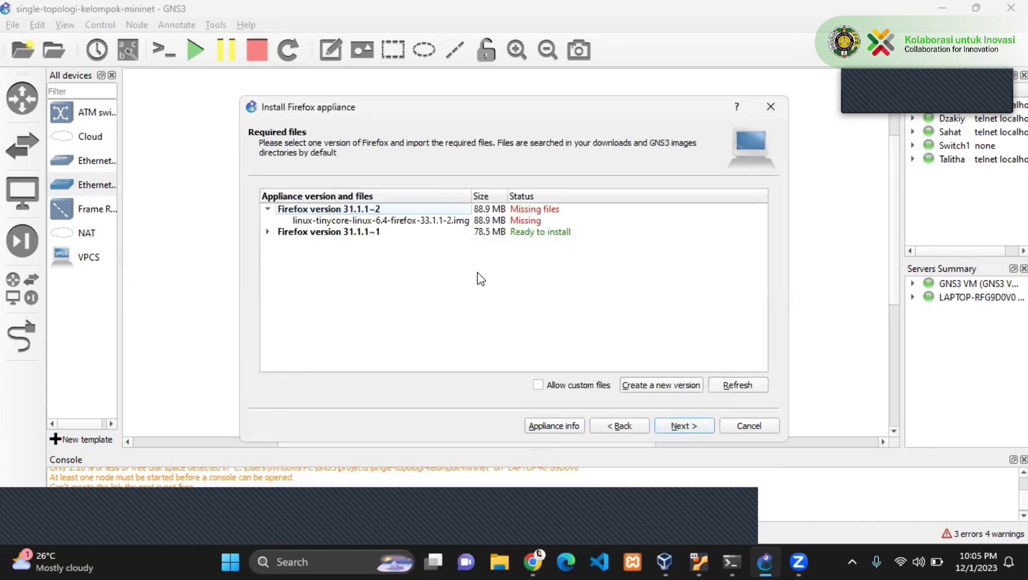
Step: Open the download page for the missing linux-tinycore-linux-6.4-firefox-33.1.1-2.img file in the browser and return to the GNS3 appliance installation
click(487, 222)
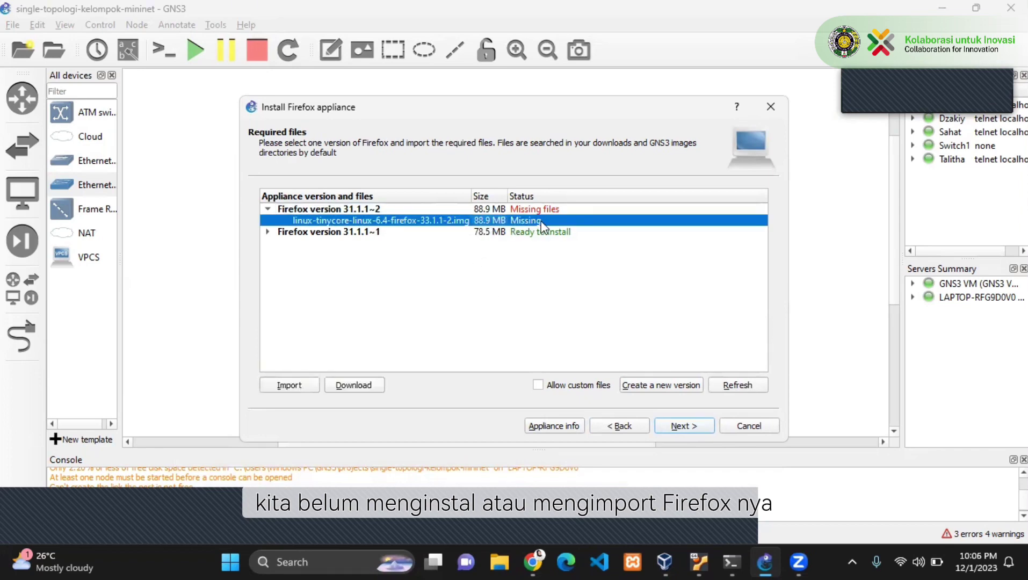
click(357, 387)
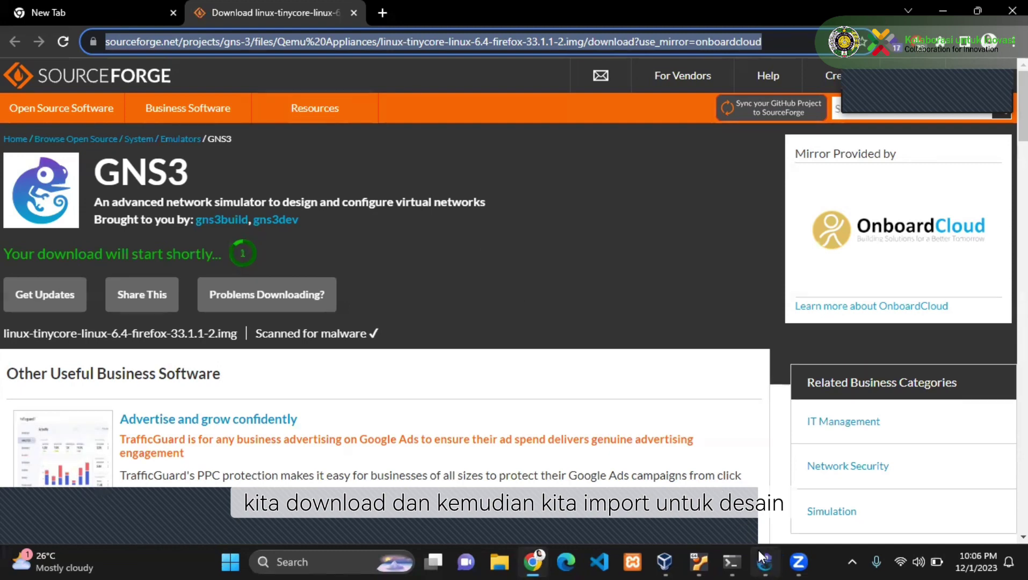
key(alt+Tab)
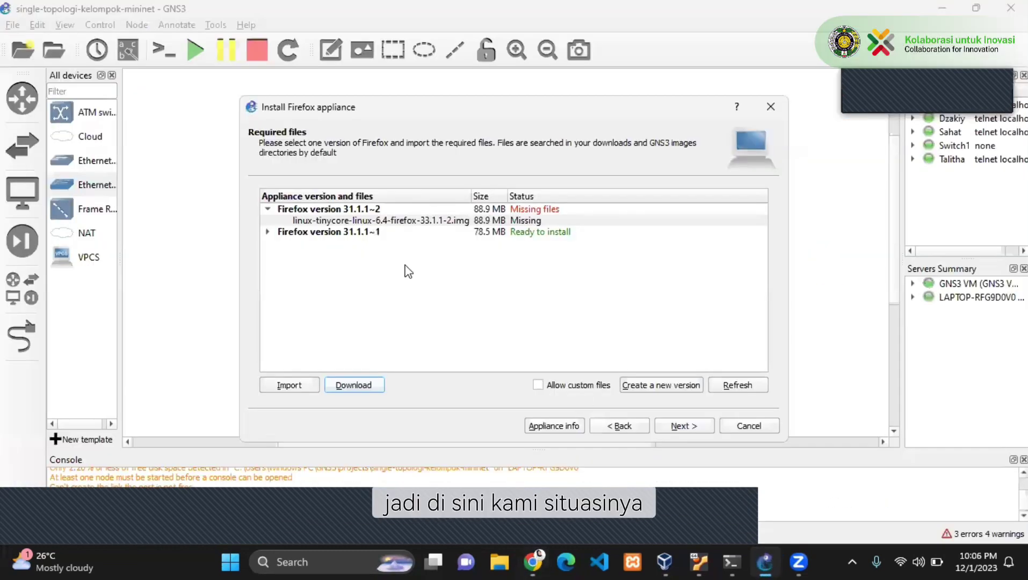
click(415, 231)
key(Up)
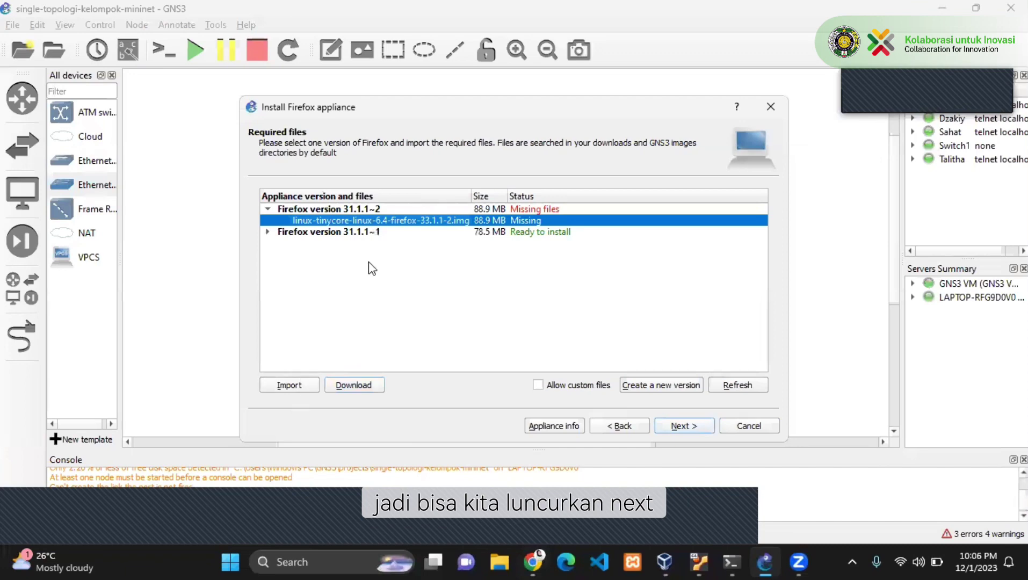
Step: Install Firefox version 31.1.1~1 and finish creating its template
click(371, 233)
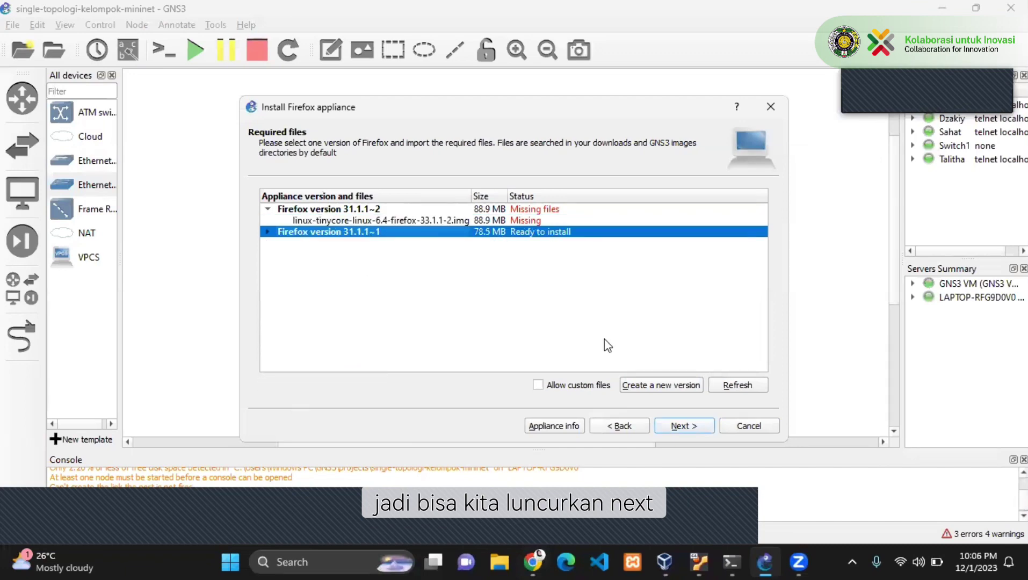
click(673, 420)
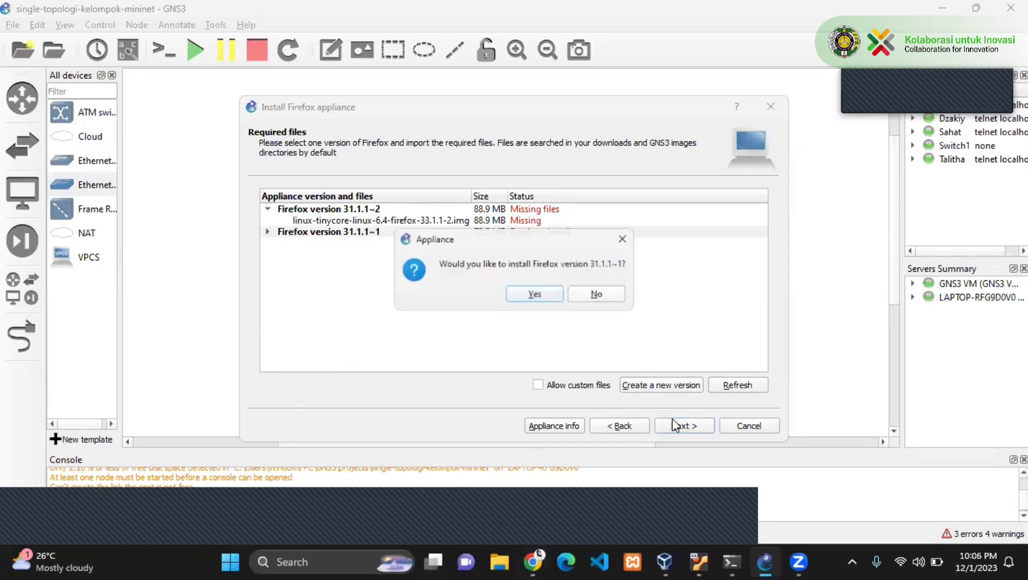
click(555, 297)
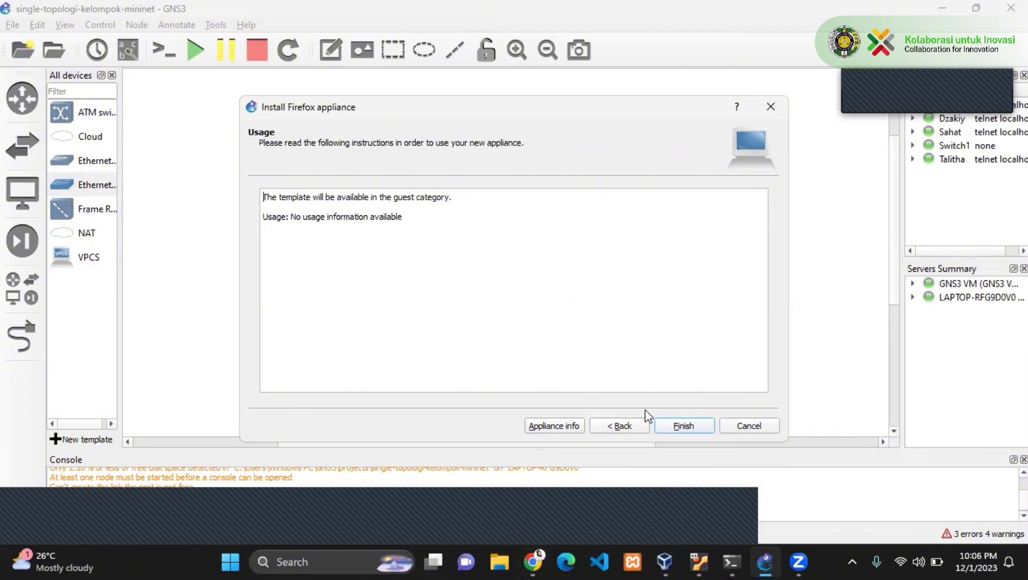
click(664, 428)
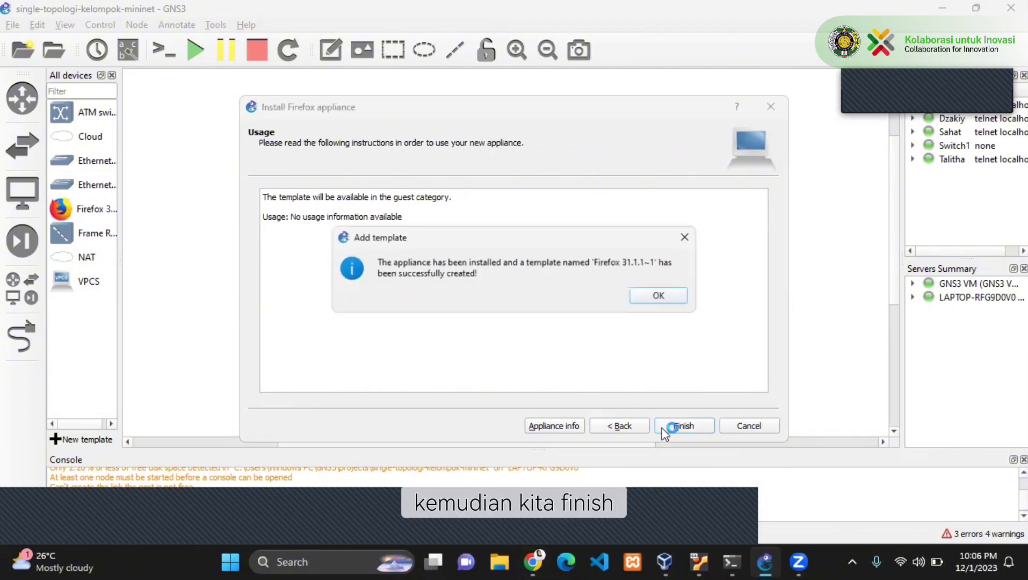
click(647, 297)
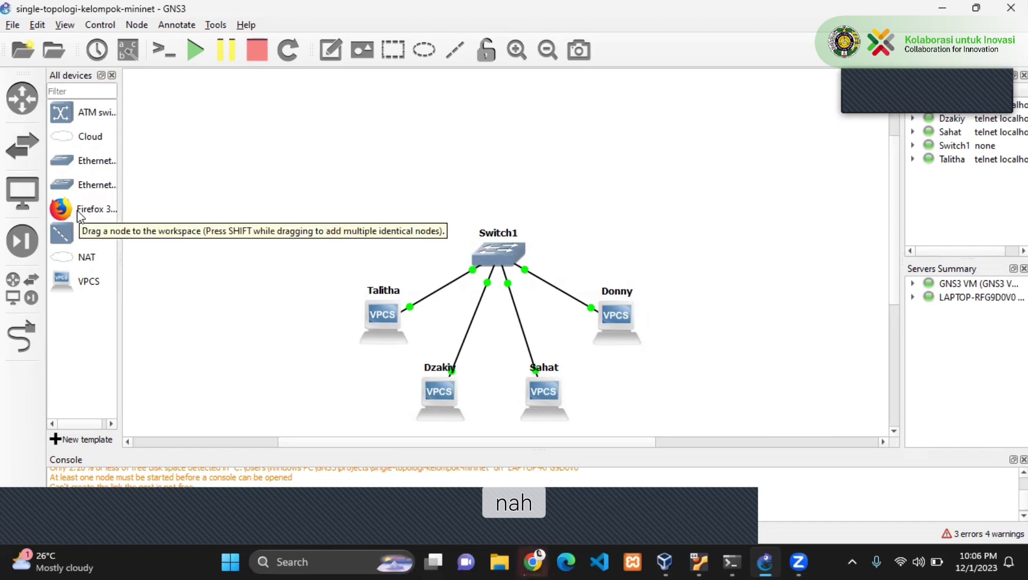
Step: Add a Firefox node above and right of Switch1 and a NAT node on the GNS3 VM server above and left of it
drag(83, 209, 597, 184)
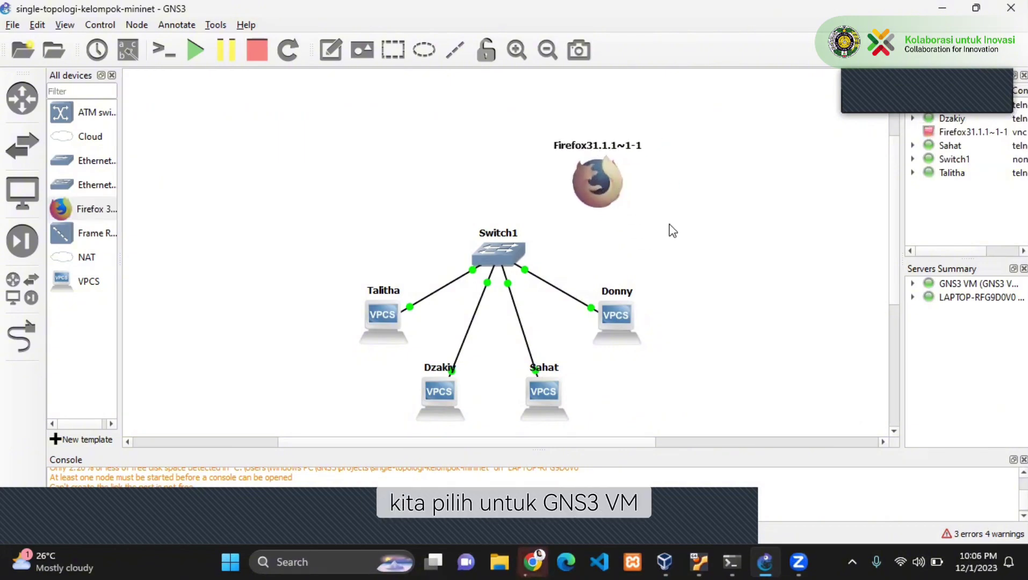
click(533, 202)
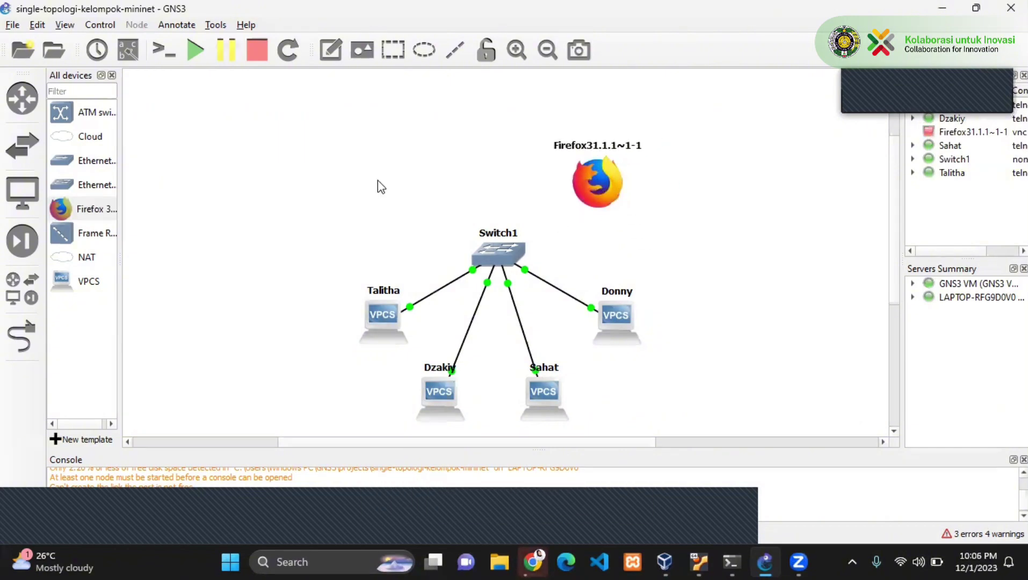
drag(85, 260, 403, 152)
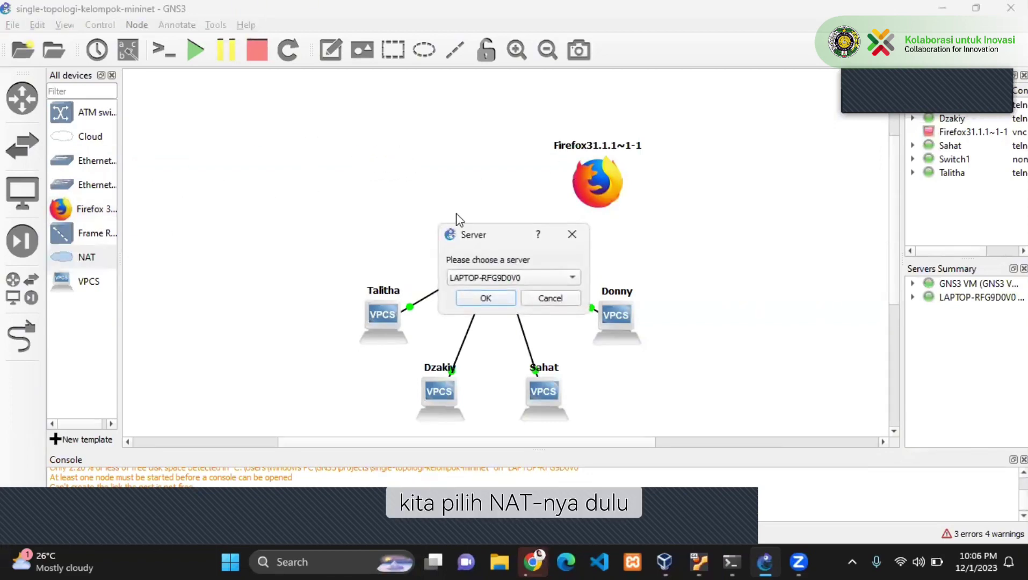
click(482, 278)
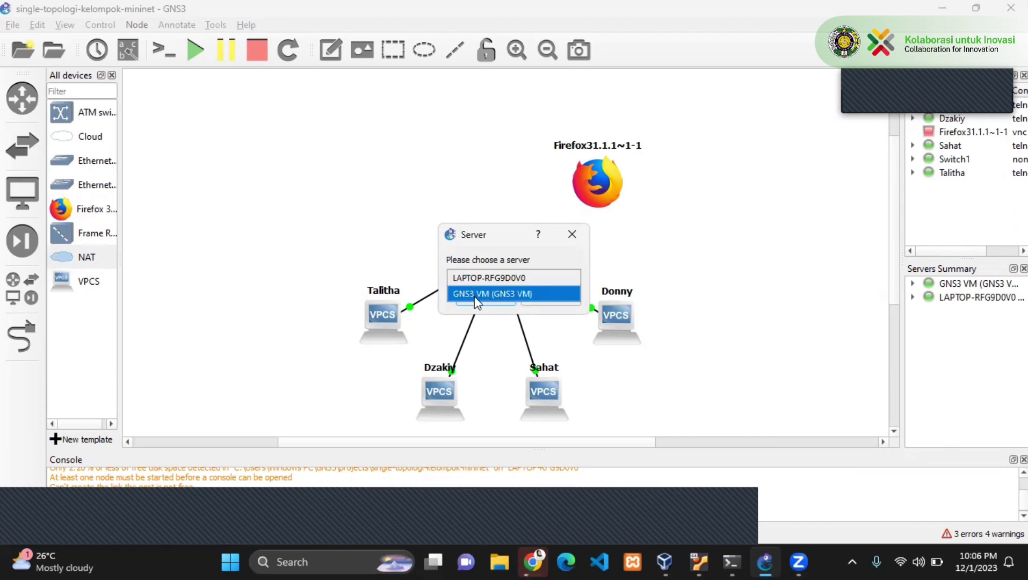
click(475, 296)
click(483, 298)
drag(456, 177, 401, 155)
drag(610, 170, 614, 143)
Step: Link the Firefox and NAT nodes to Switch1, and move both nodes slightly closer to the switch
click(22, 336)
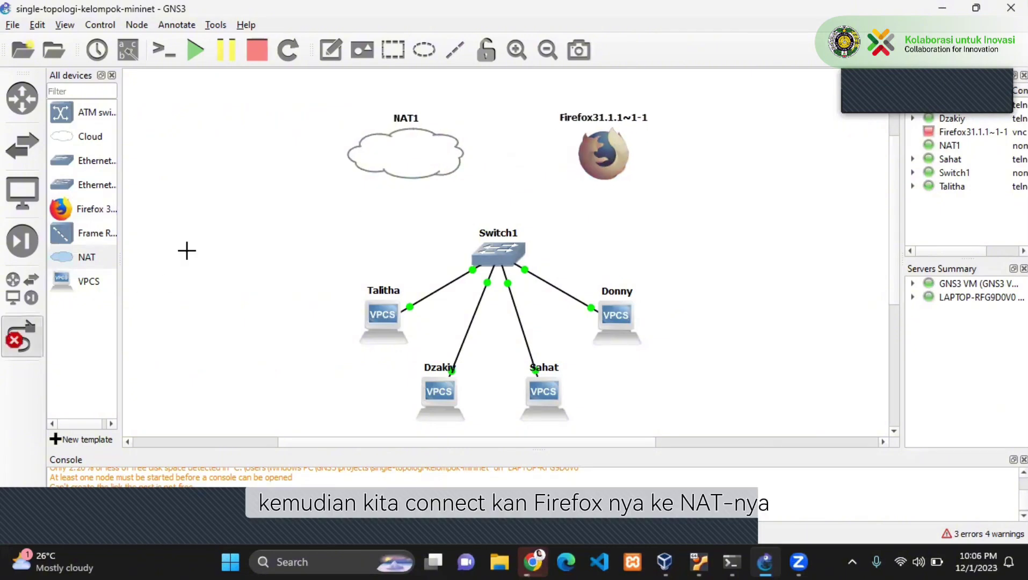
click(603, 163)
click(607, 164)
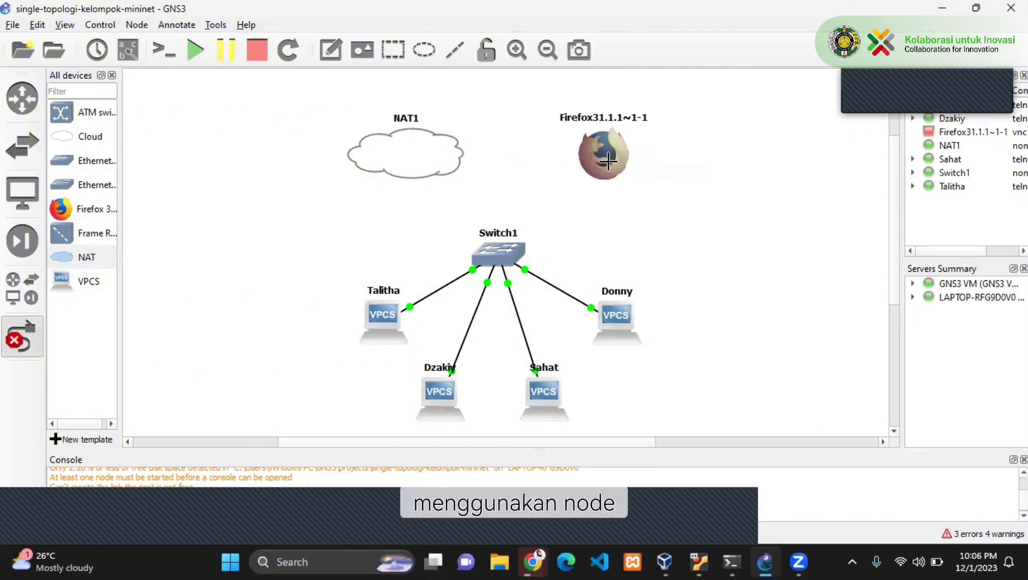
click(21, 338)
click(498, 253)
click(602, 155)
click(405, 162)
click(498, 252)
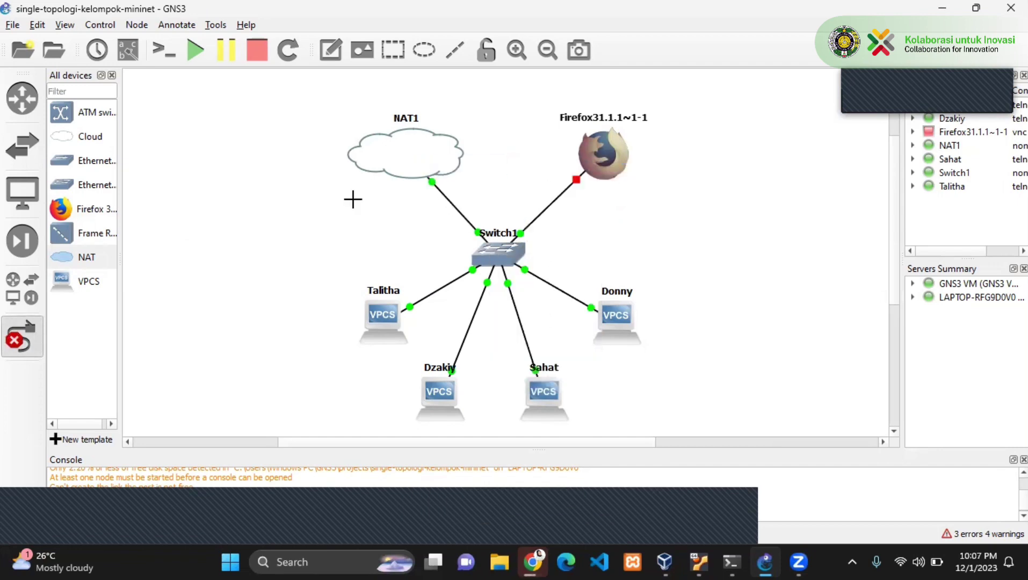
drag(422, 144, 423, 164)
drag(583, 145, 570, 172)
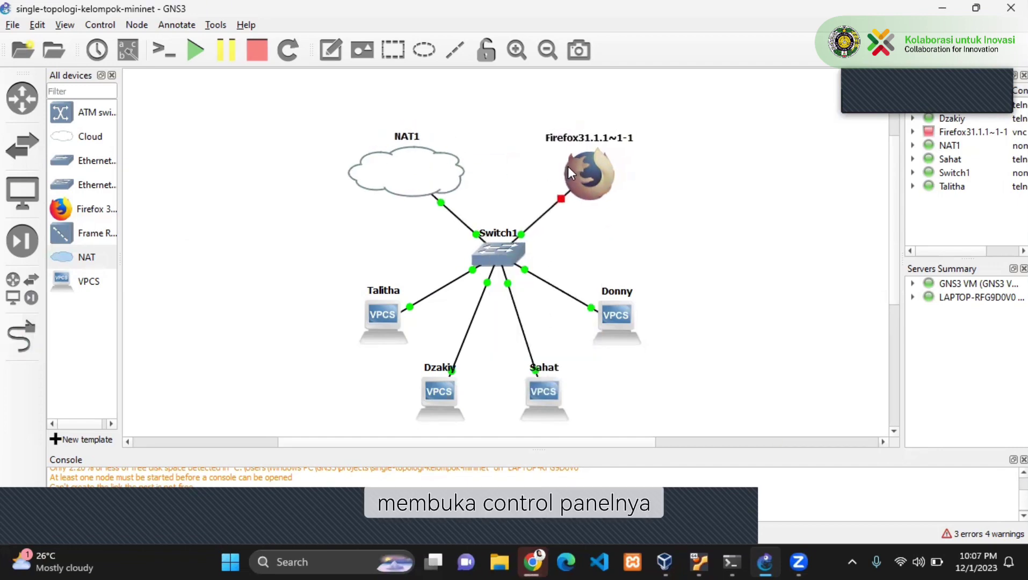
Step: Start all devices in the topology and open the console of the Firefox node
click(197, 52)
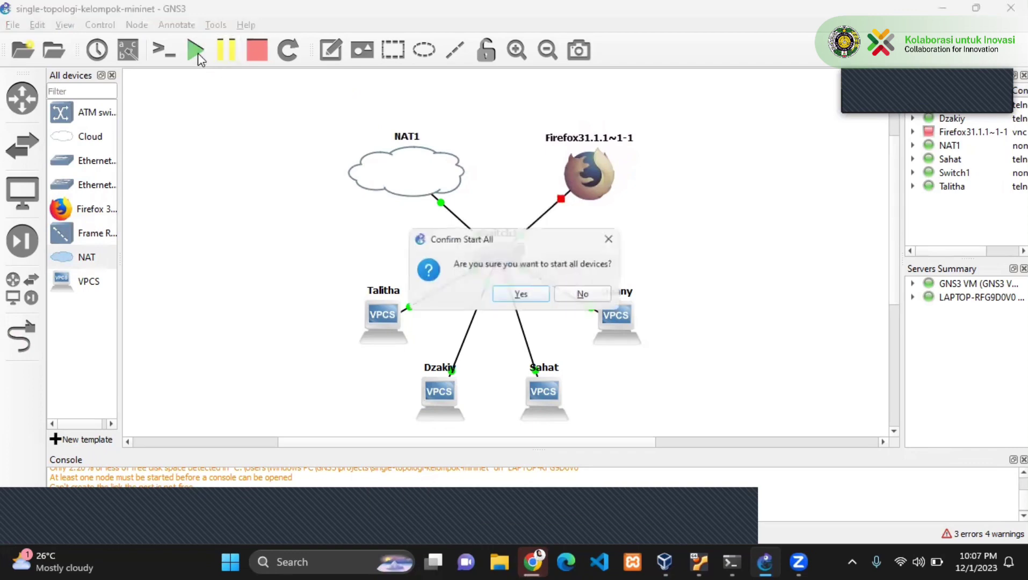
click(521, 295)
right_click(606, 179)
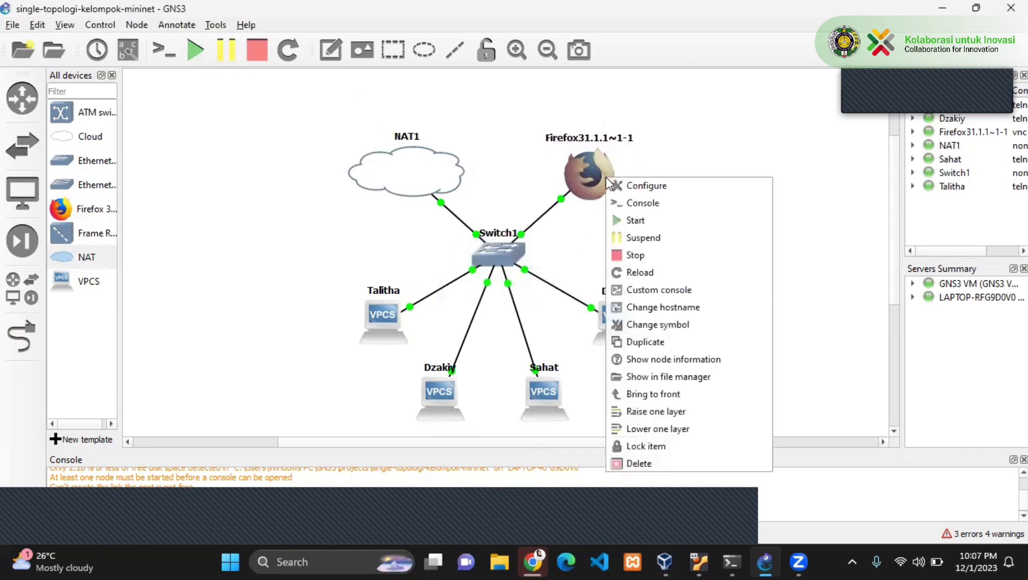
click(626, 203)
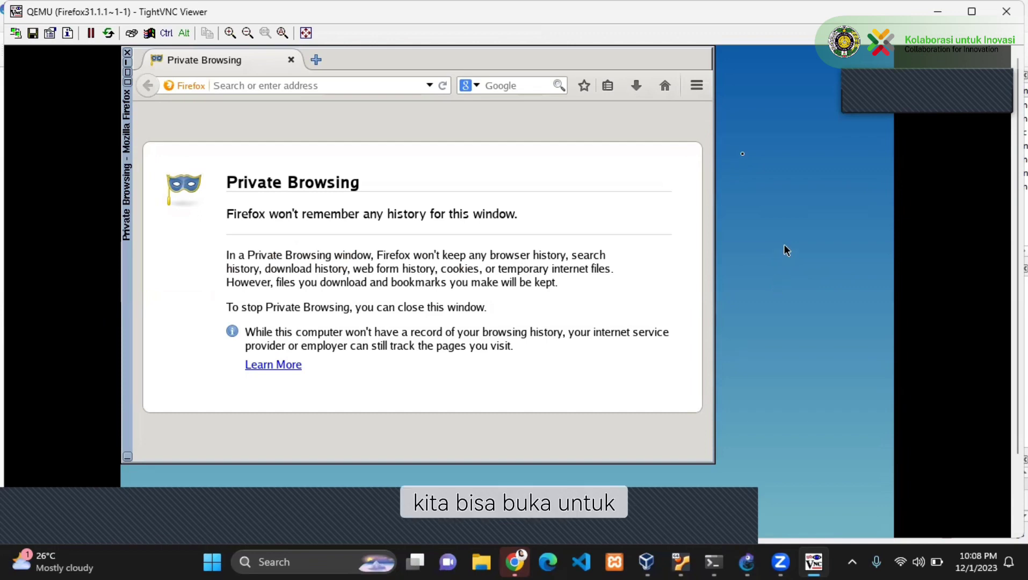
Step: Apply the control panel's network settings for eth0 with DHCP broadcast off and configuration saving on, and close the Network and ControlPanel windows
right_click(784, 245)
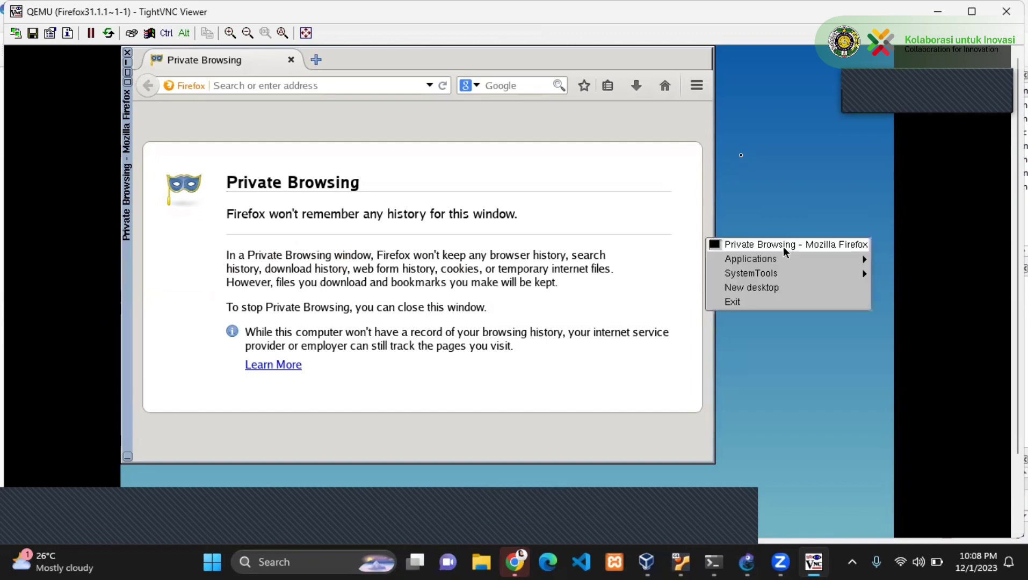
mouse_move(773, 272)
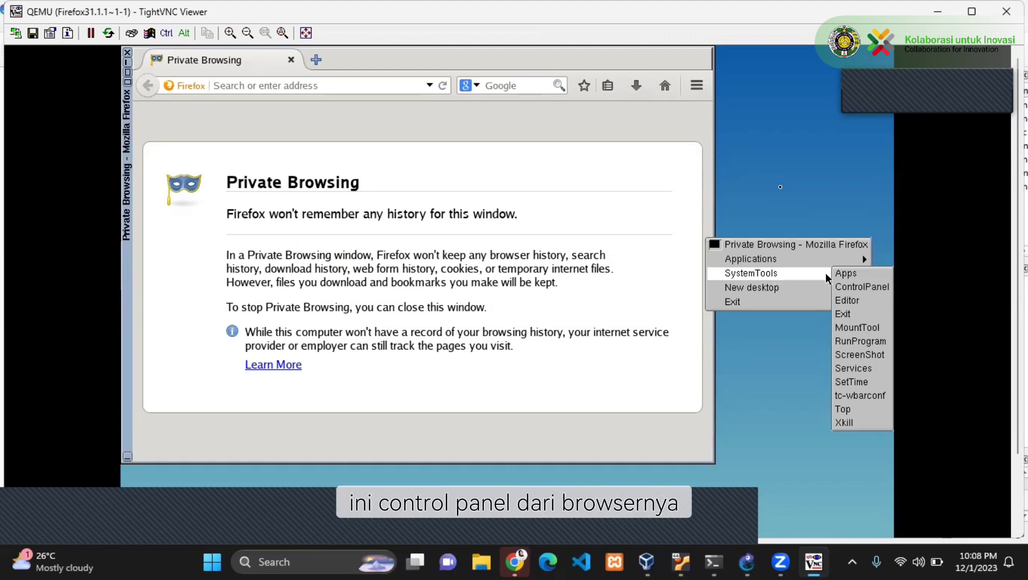
click(843, 288)
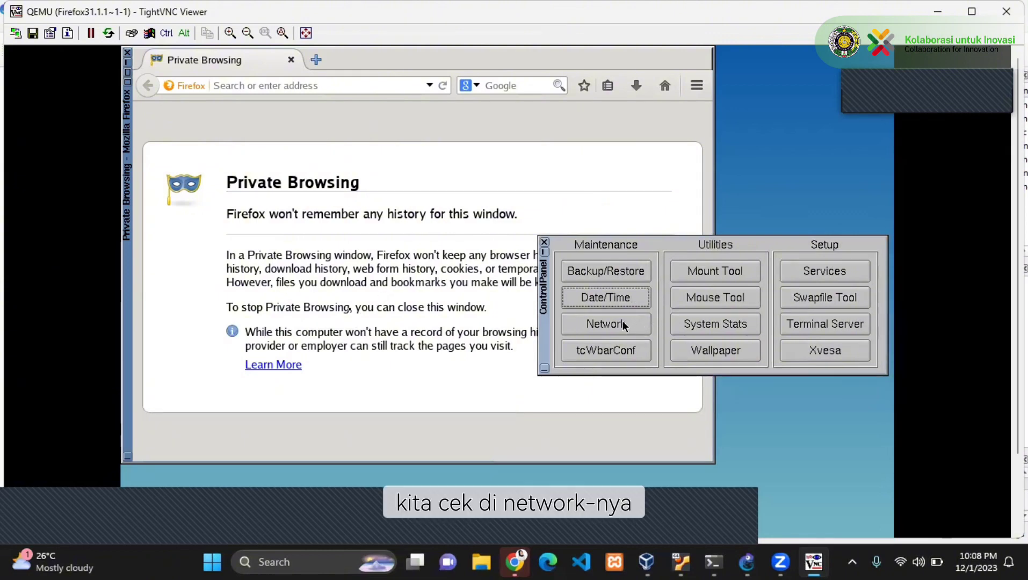
click(606, 324)
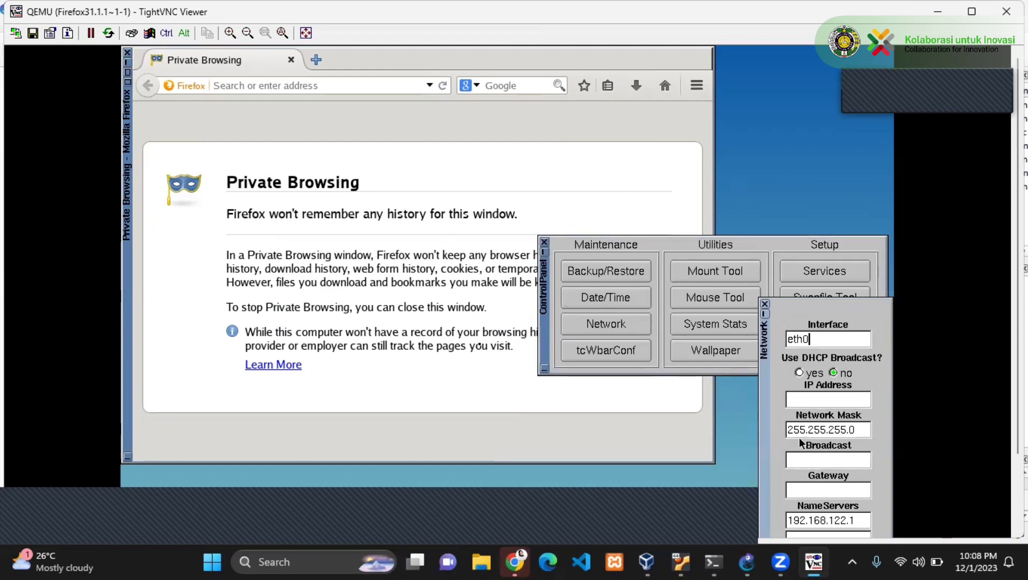
drag(767, 420, 719, 295)
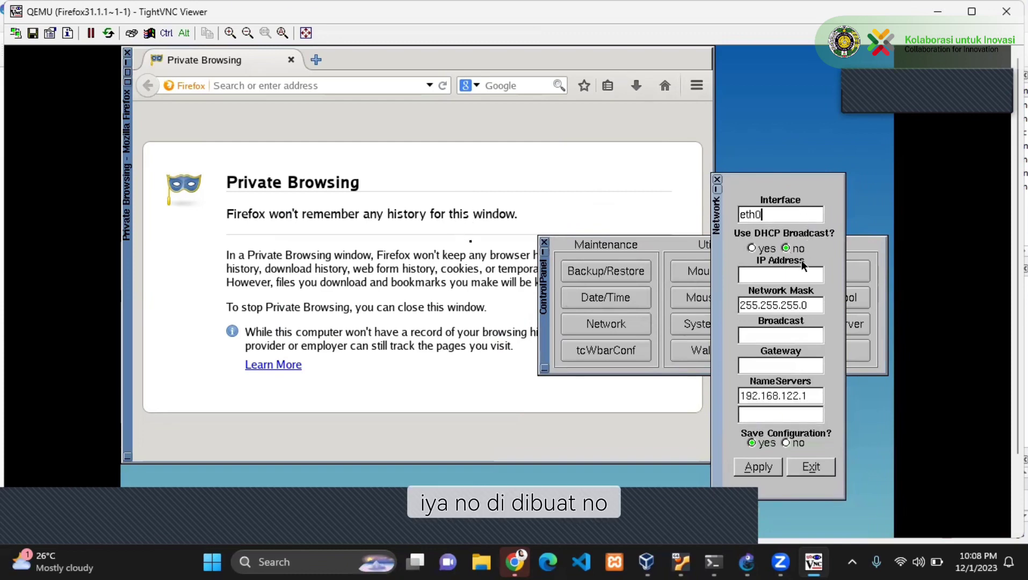
click(763, 469)
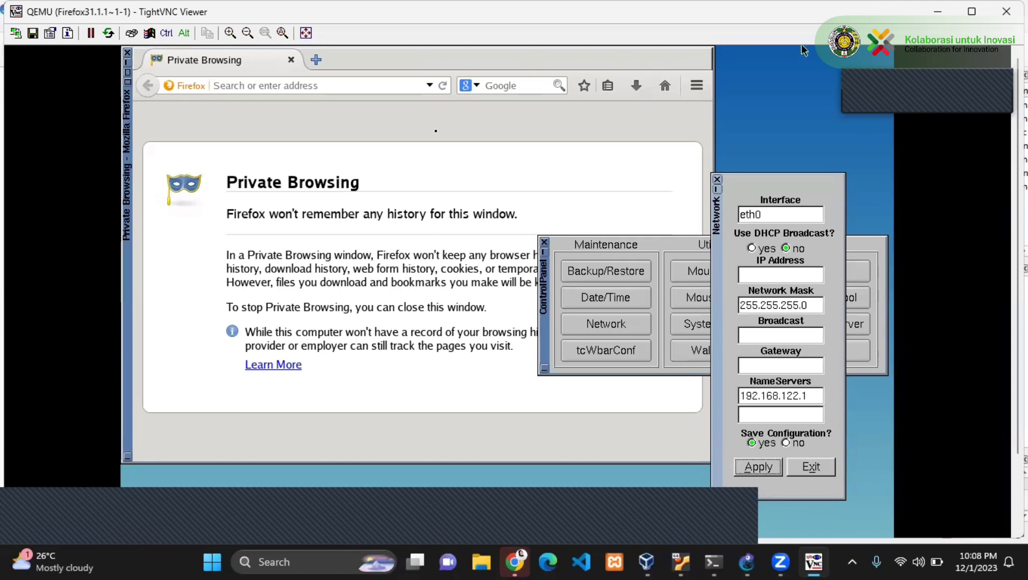
click(718, 180)
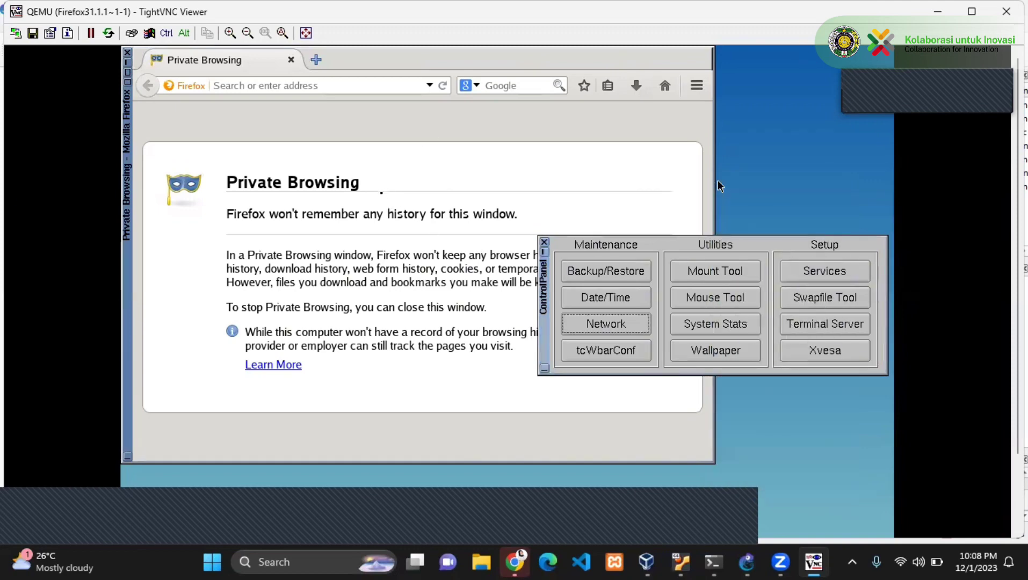
click(544, 243)
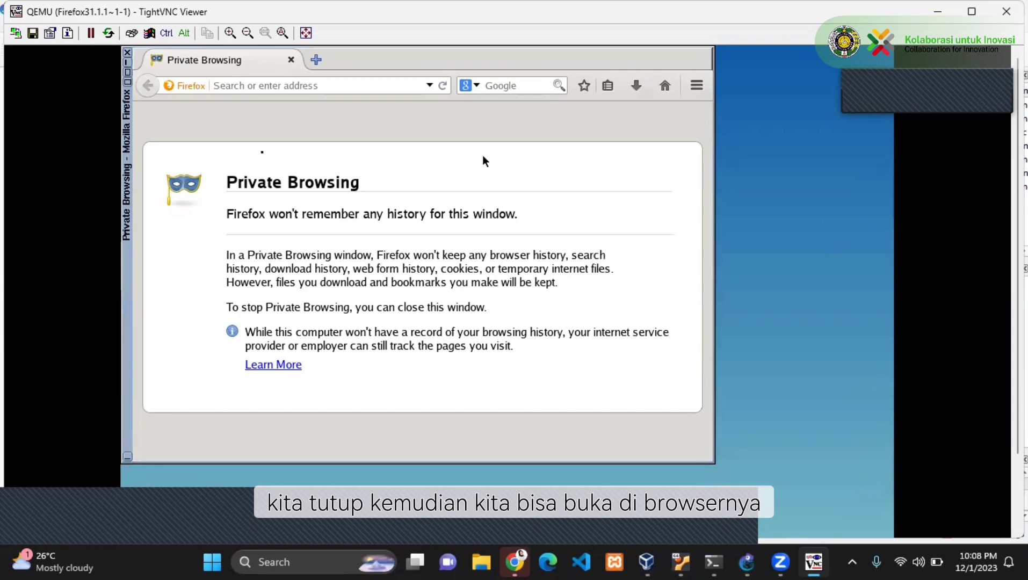
click(406, 86)
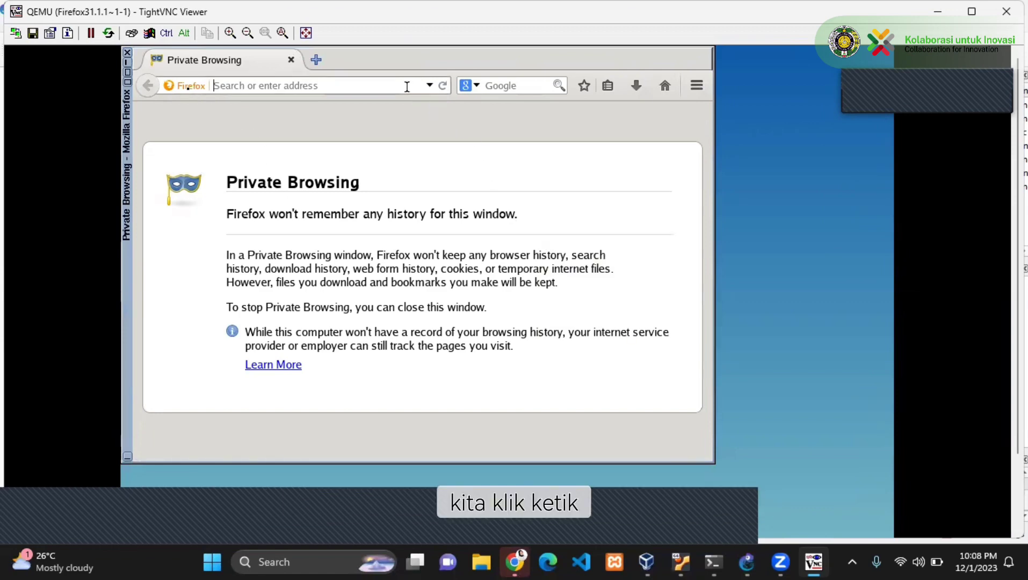
text(w.)
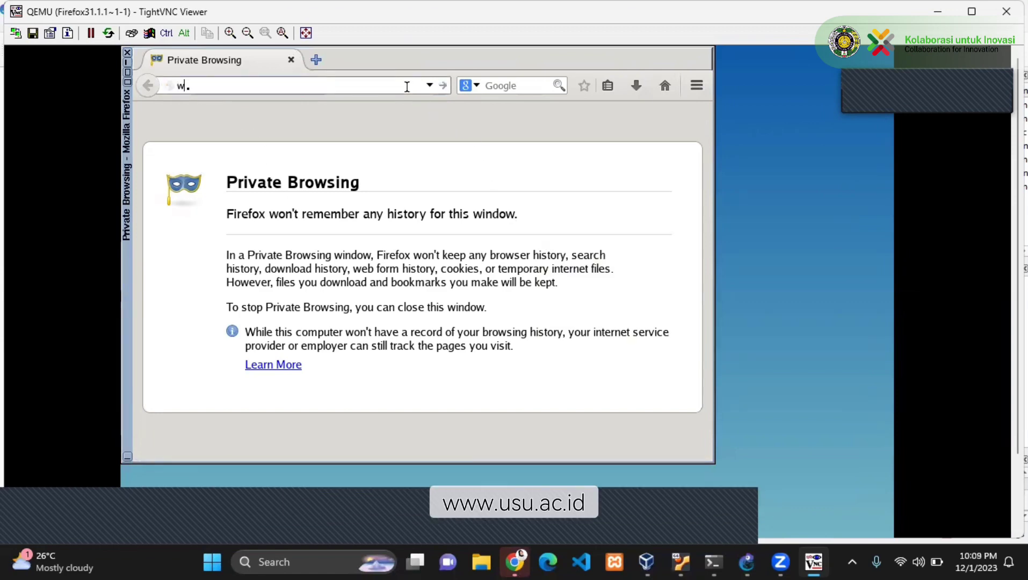
text(usu)
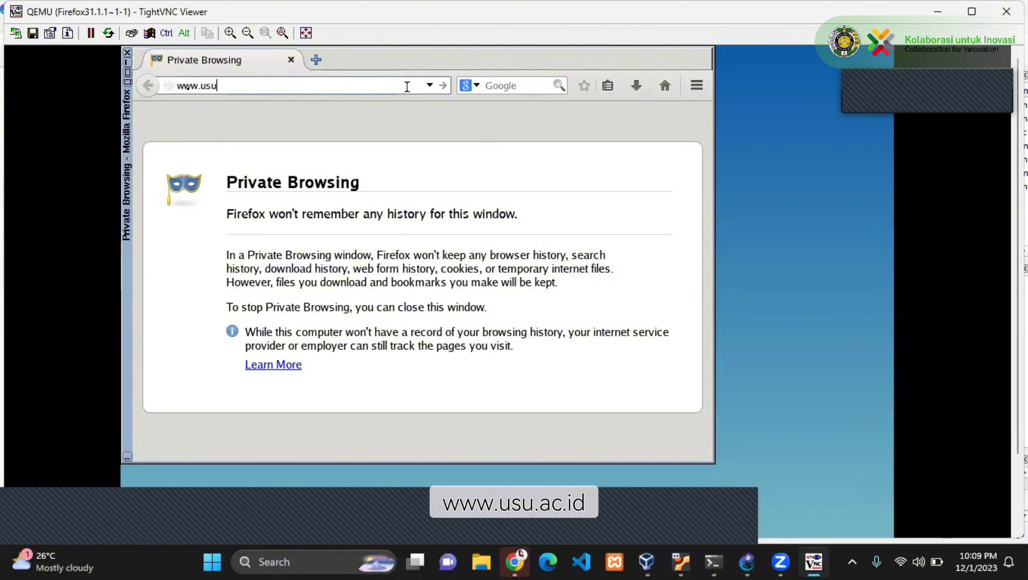
text(.ac.id)
key(Return)
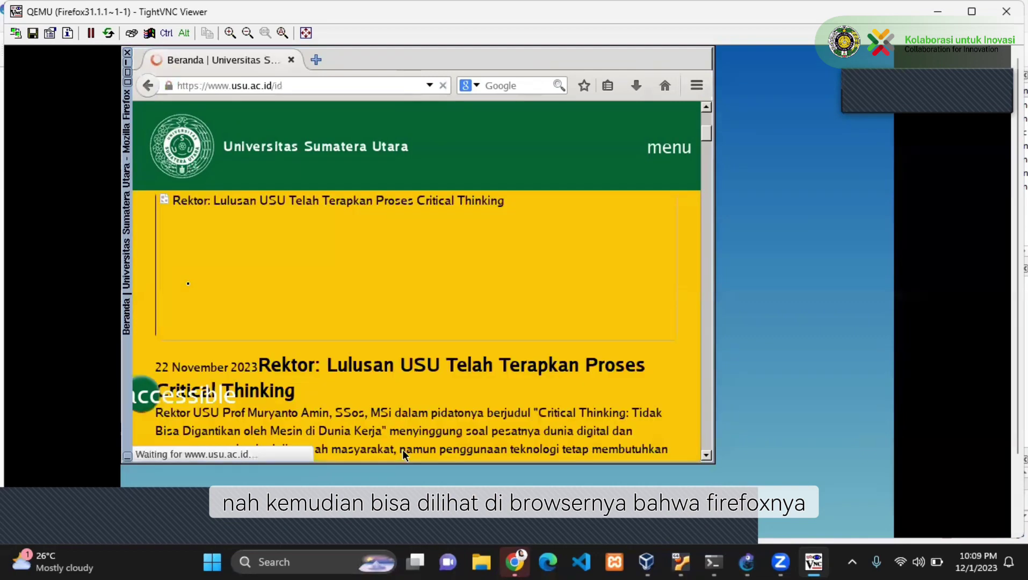
scroll(408, 376, down, 2)
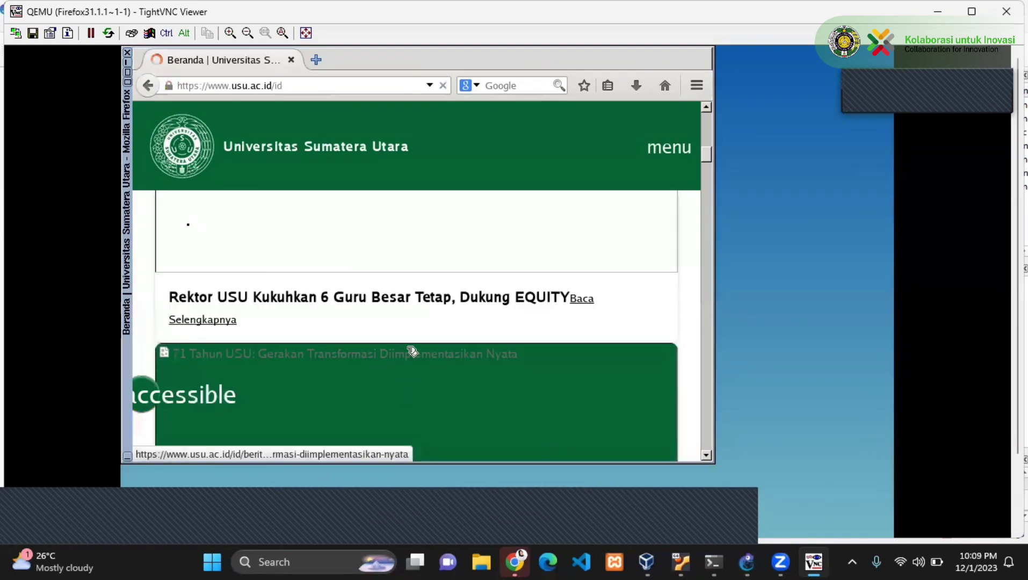
click(412, 351)
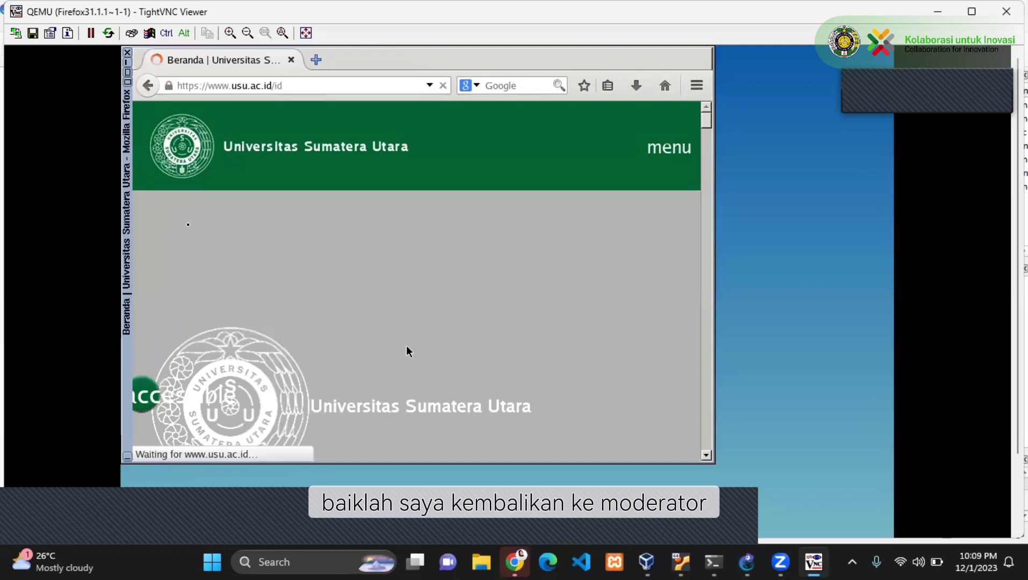